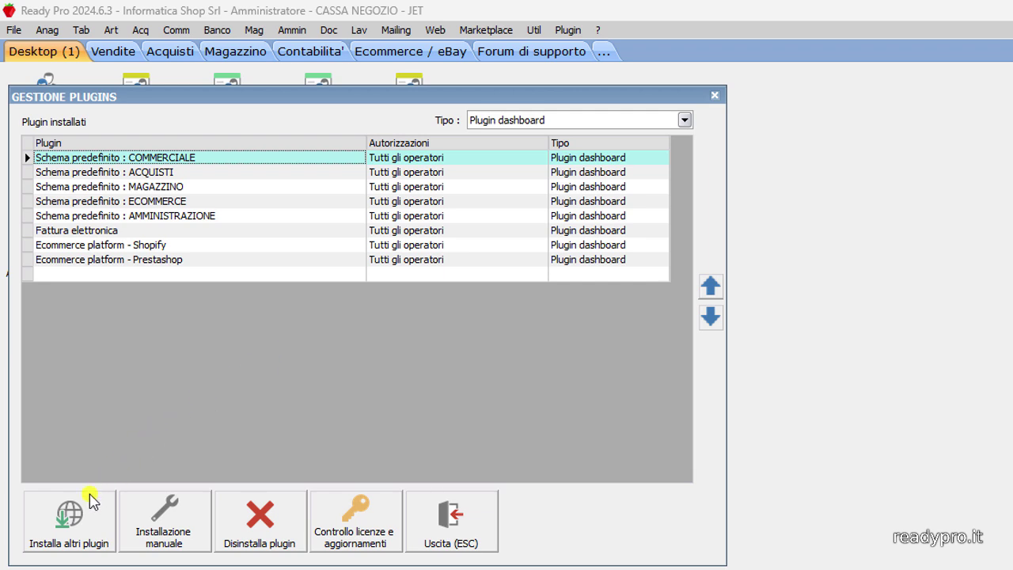
Step: Install Plugin WooCommerce (API) from the Ecommerce (API) group, then exit the plugin manager
left_click(79, 511)
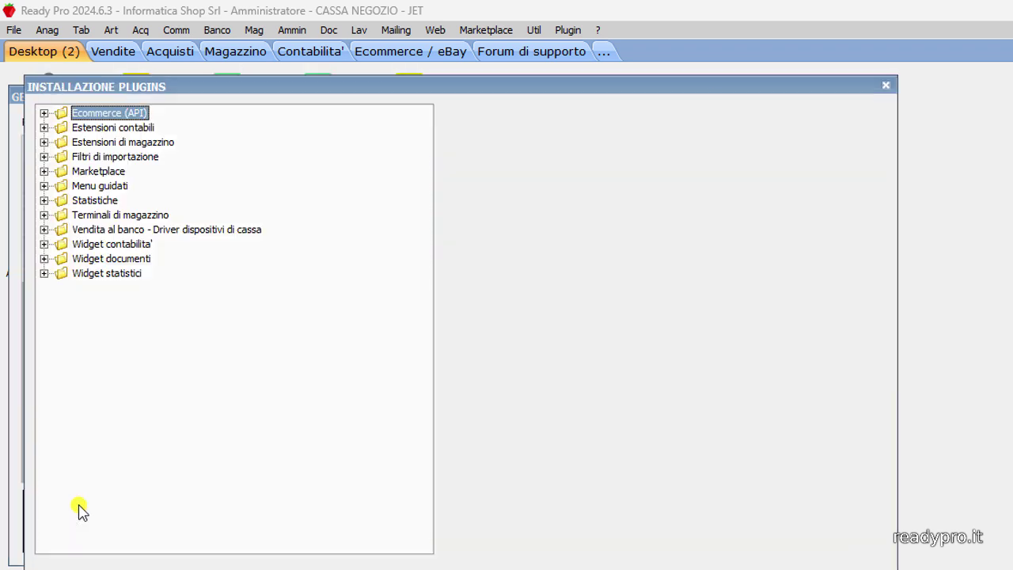
left_click(44, 113)
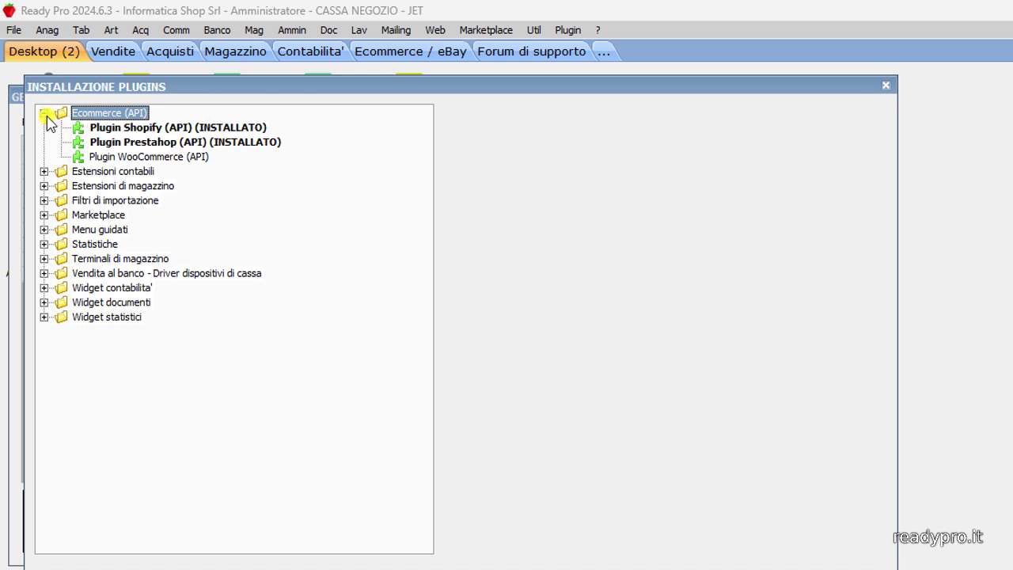
left_click(119, 156)
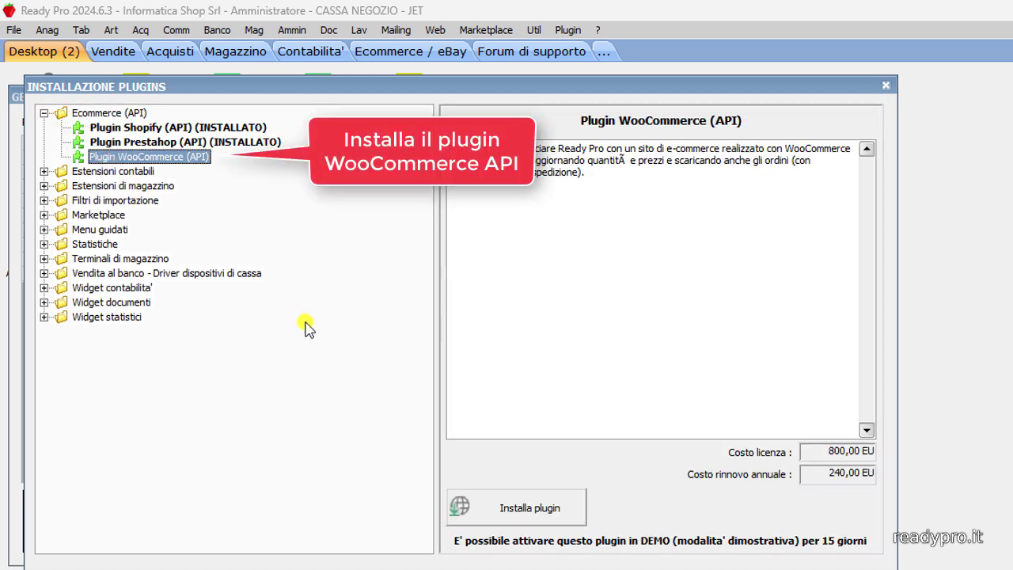
left_click(481, 514)
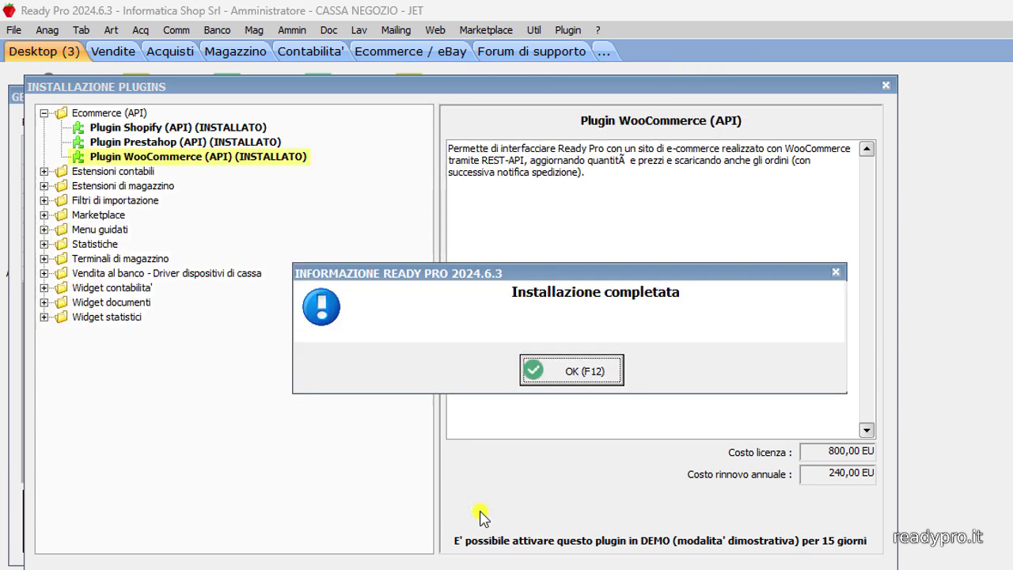
left_click(590, 380)
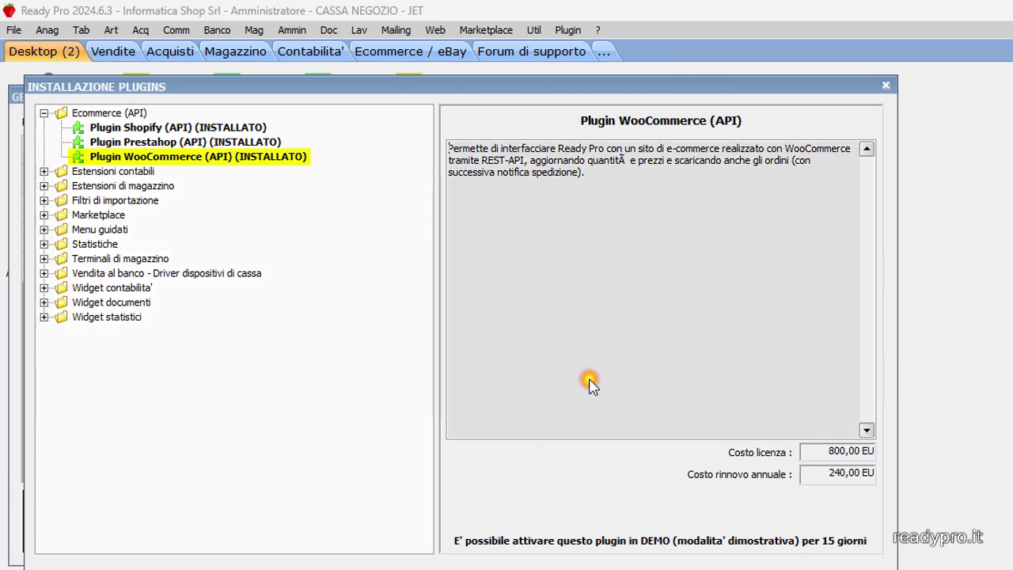
left_click(886, 86)
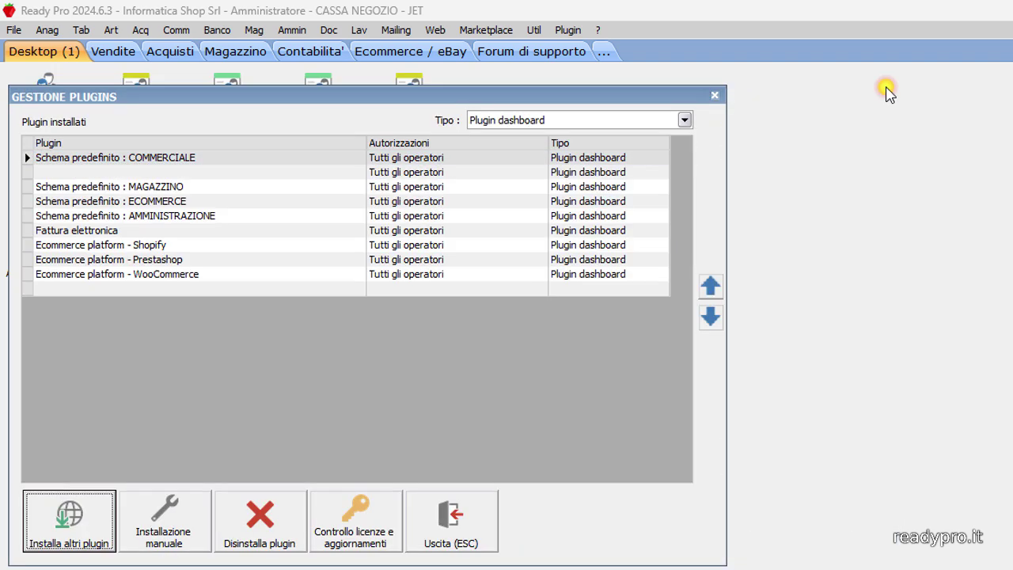
left_click(496, 500)
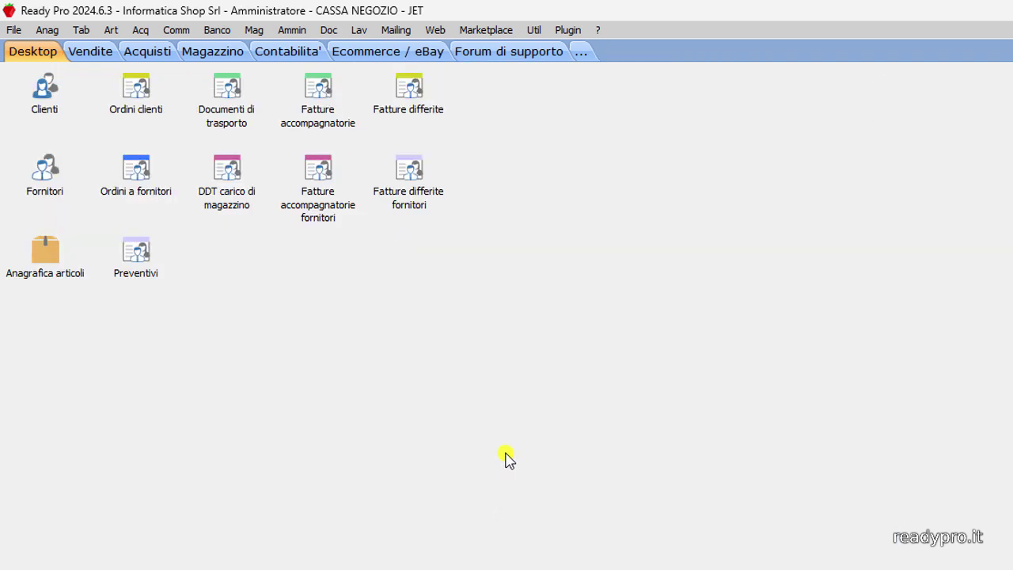
Step: In Configurazione menu, mark Amministratore Attivo on procedures 732, 730 and 735, then exit
left_click(534, 30)
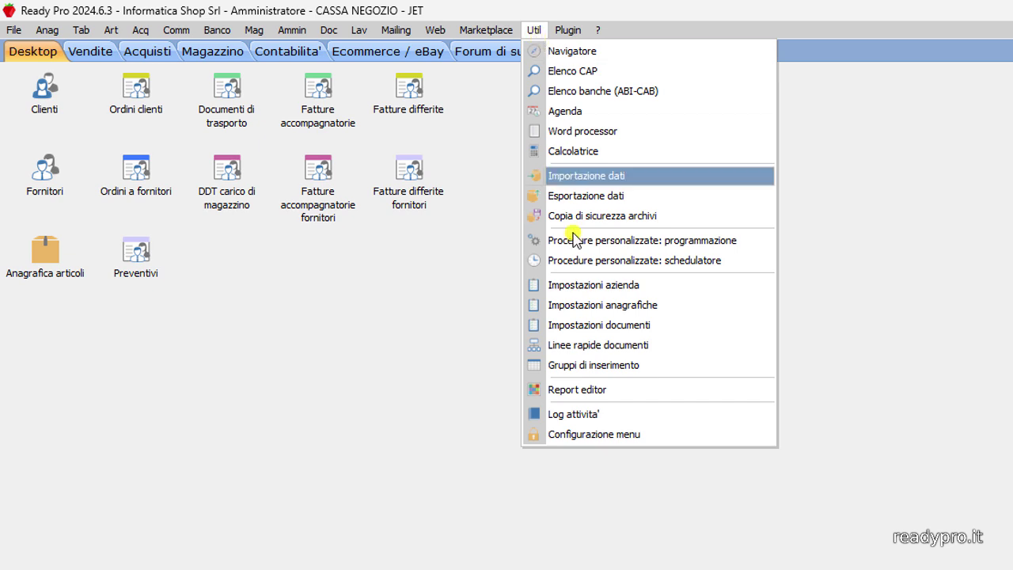
left_click(606, 434)
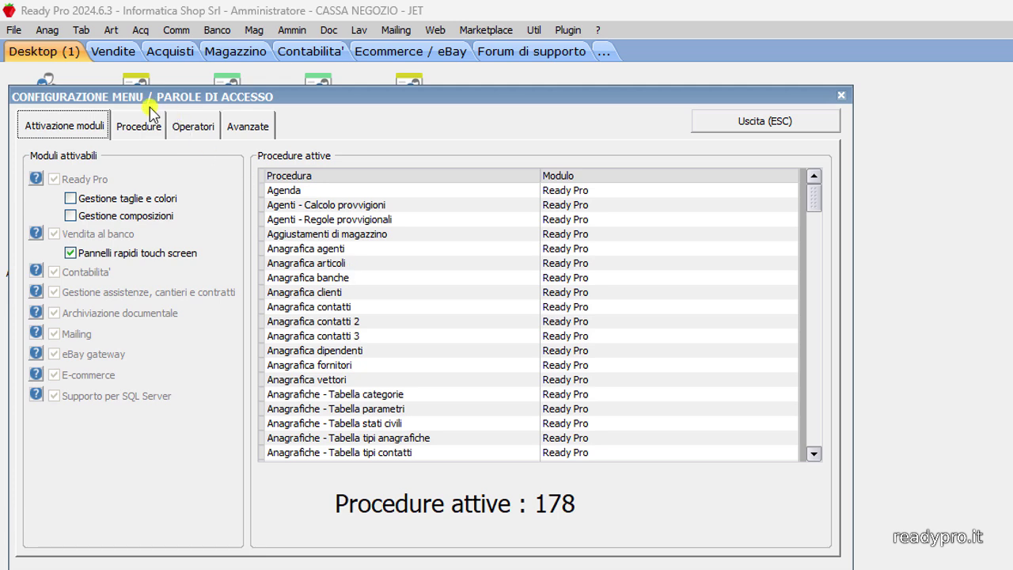
left_click(143, 126)
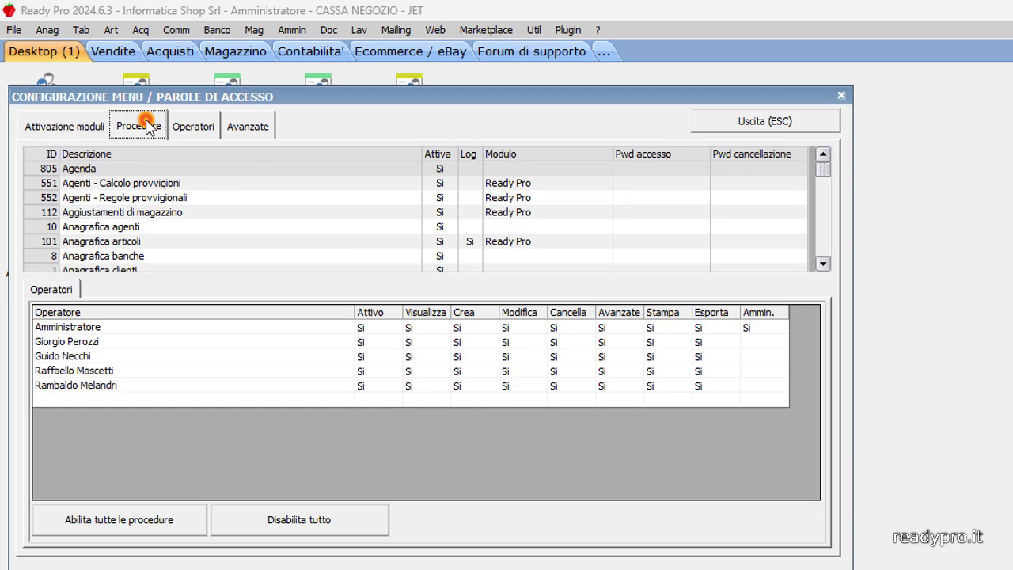
left_click(160, 185)
key("e")
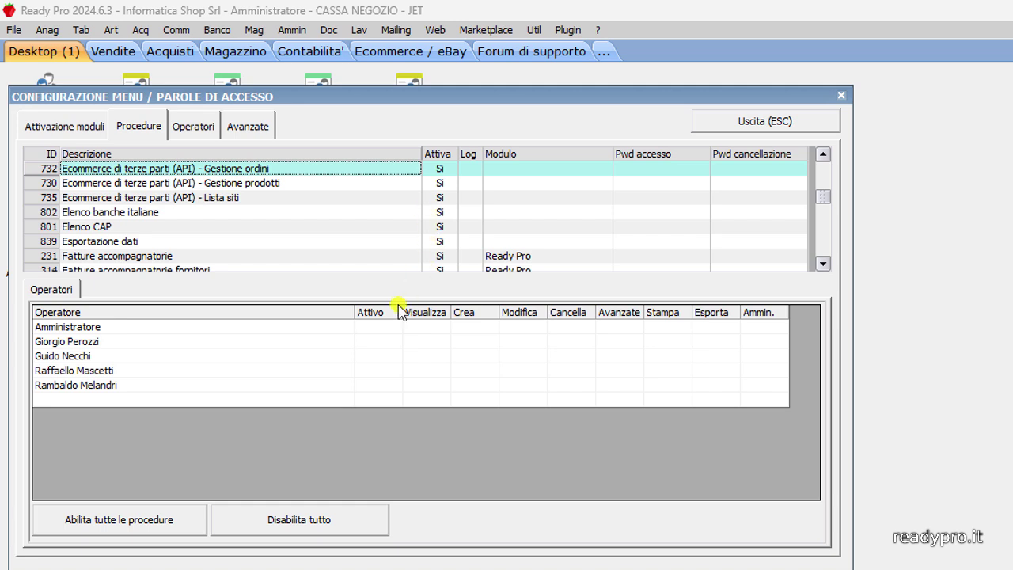
double_click(379, 327)
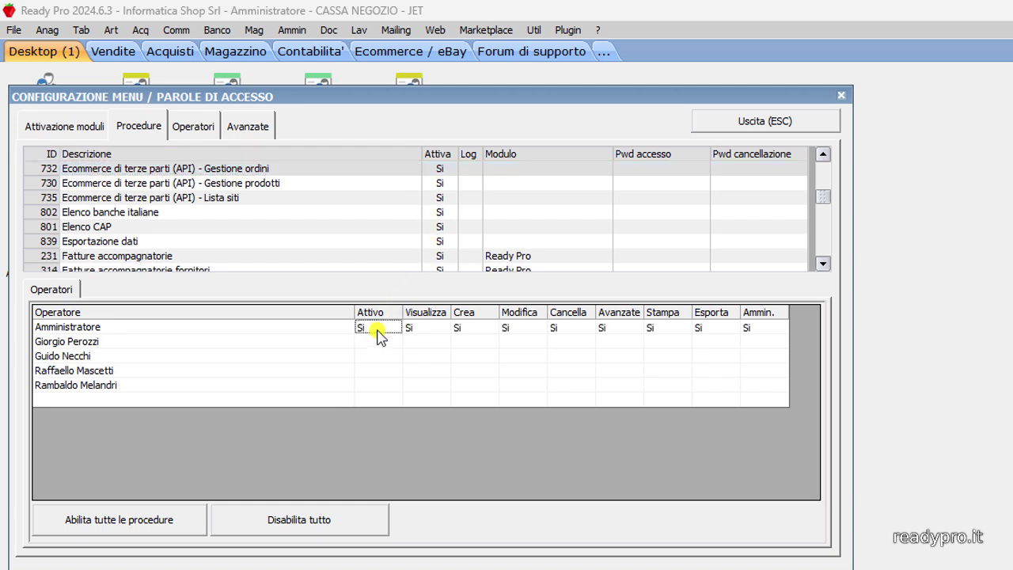
left_click(356, 187)
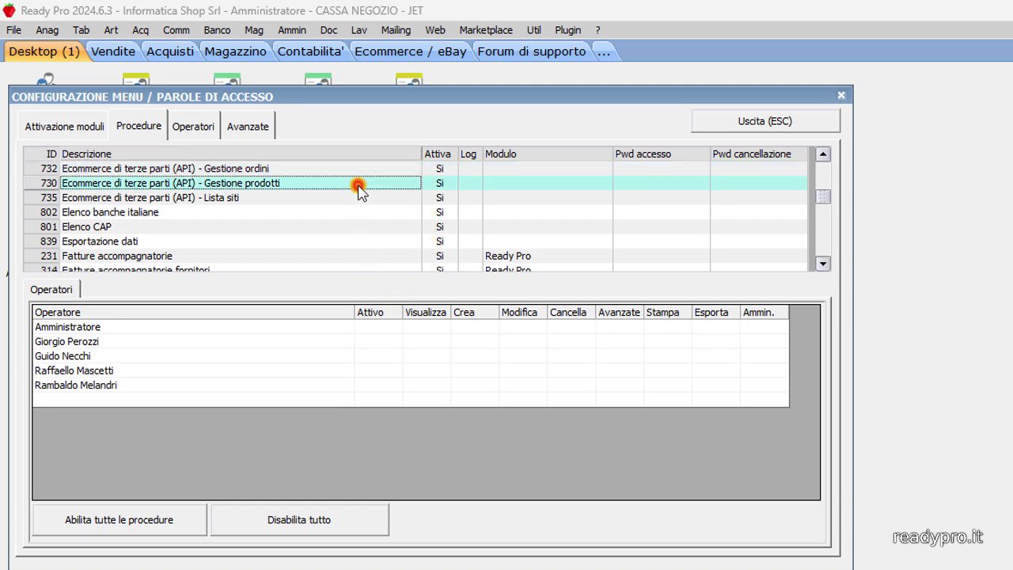
double_click(384, 328)
left_click(340, 199)
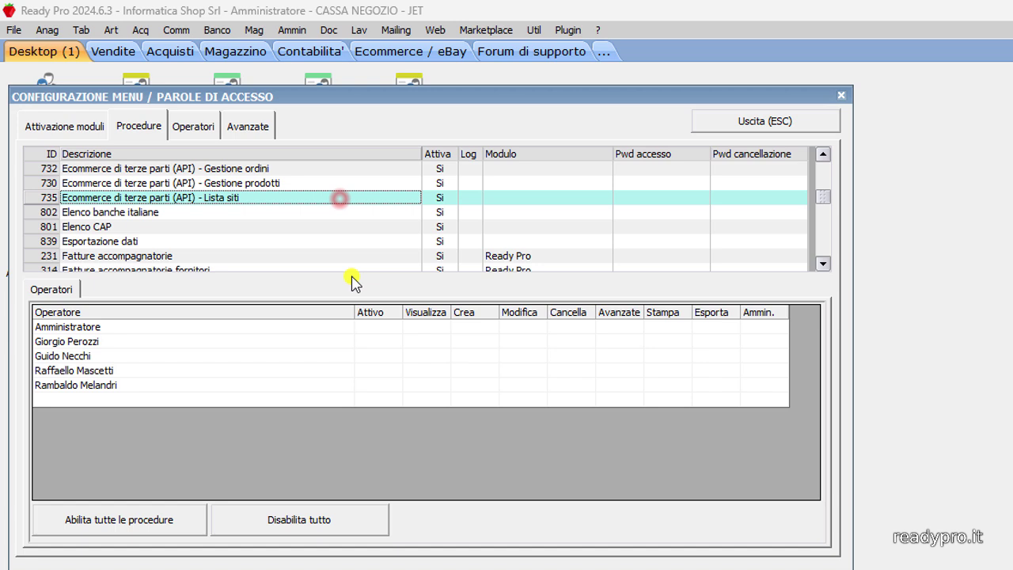
double_click(367, 332)
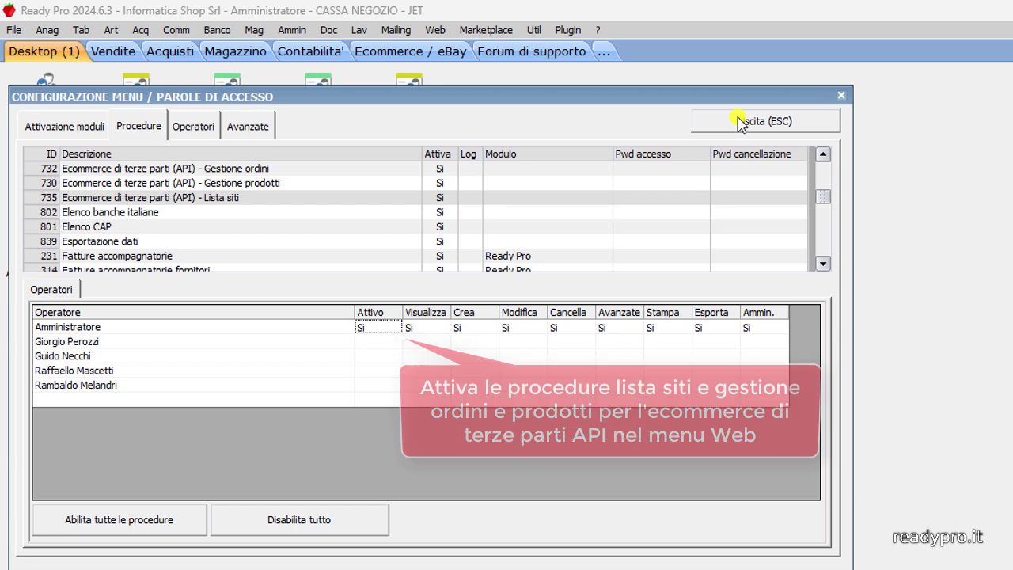
left_click(737, 120)
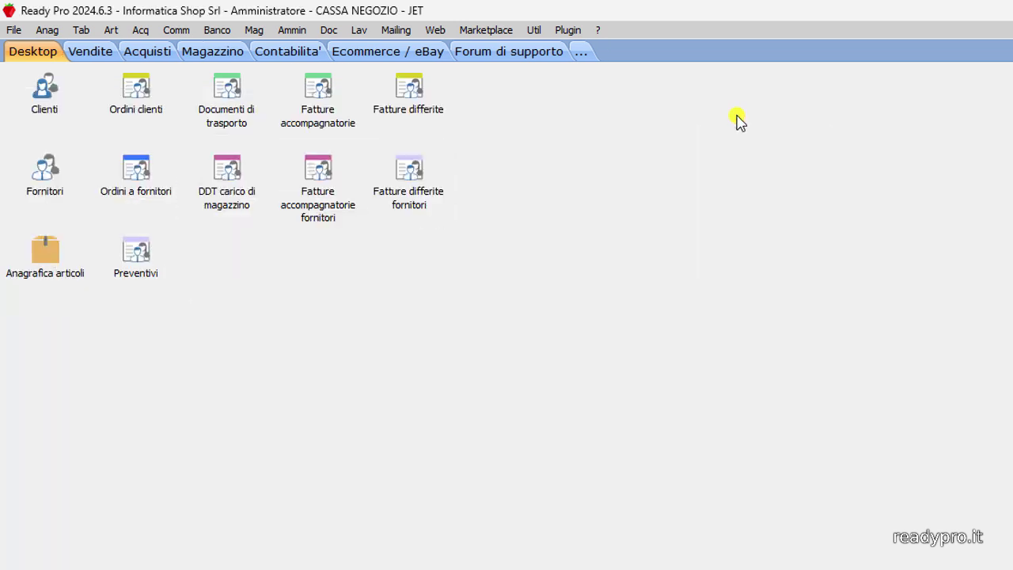
Step: Add a WooCommerce account in Lista siti and paste the shop's address into URL sito
left_click(434, 29)
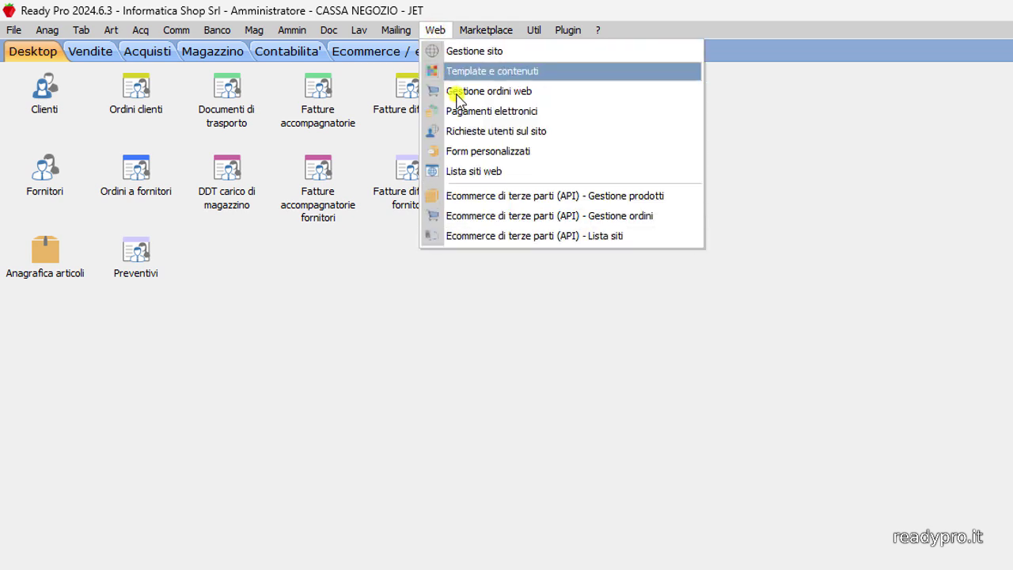
left_click(528, 237)
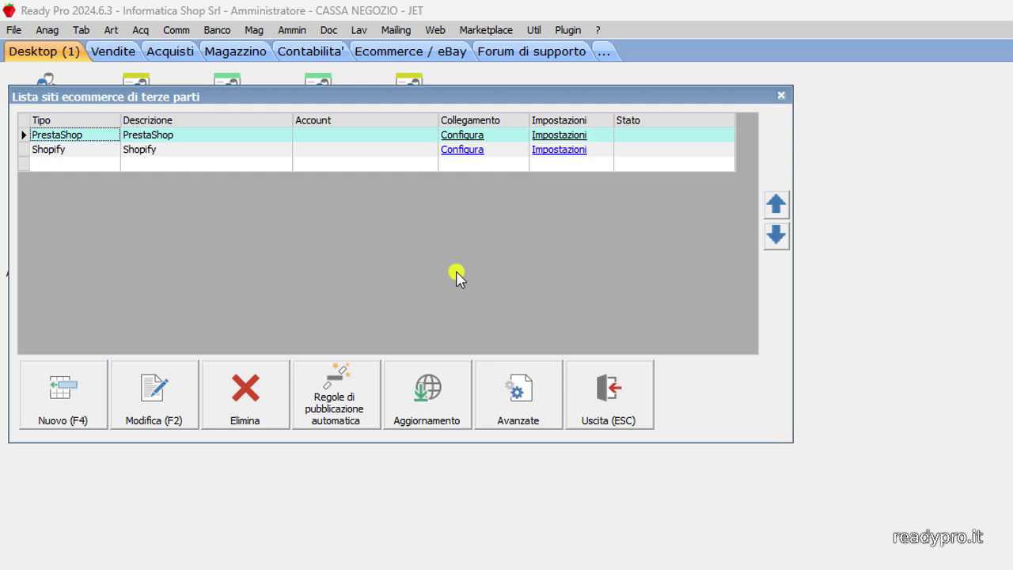
left_click(96, 386)
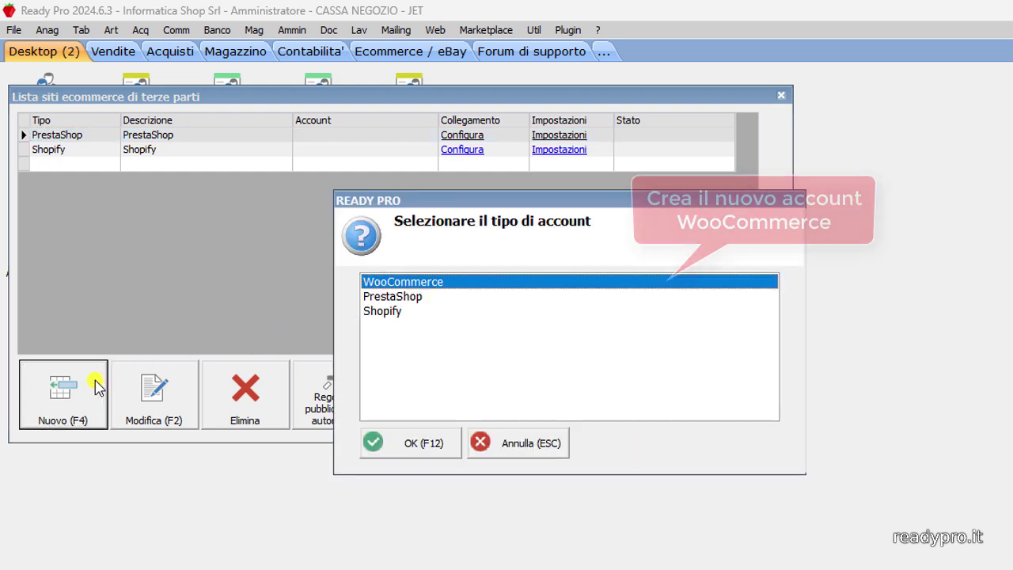
left_click(405, 443)
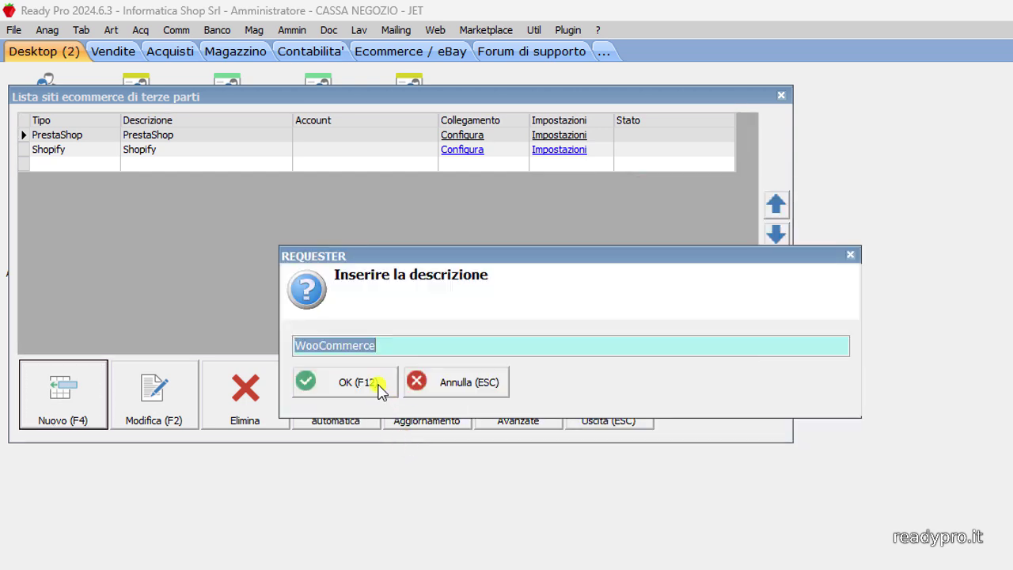
left_click(380, 388)
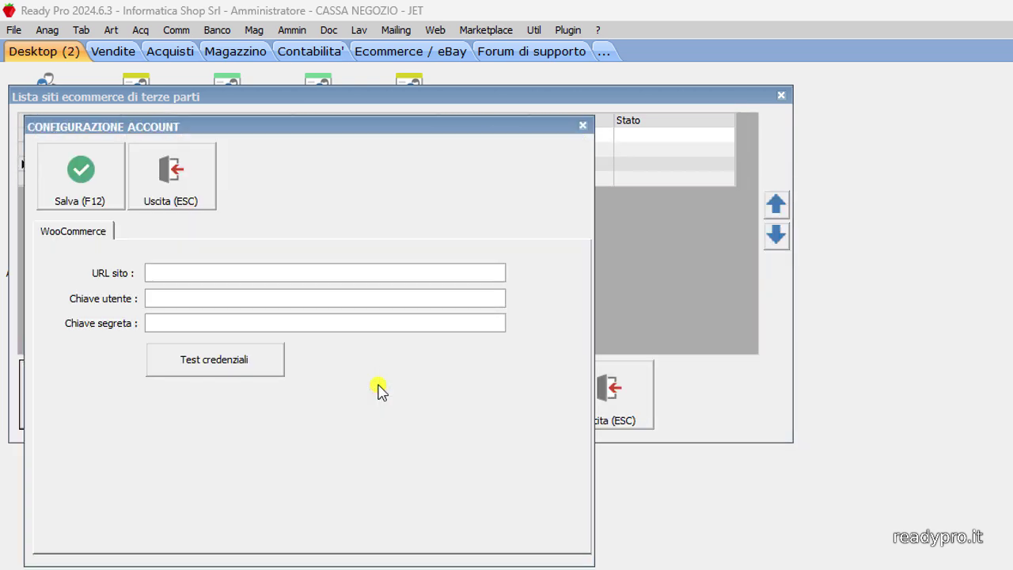
left_click(461, 272)
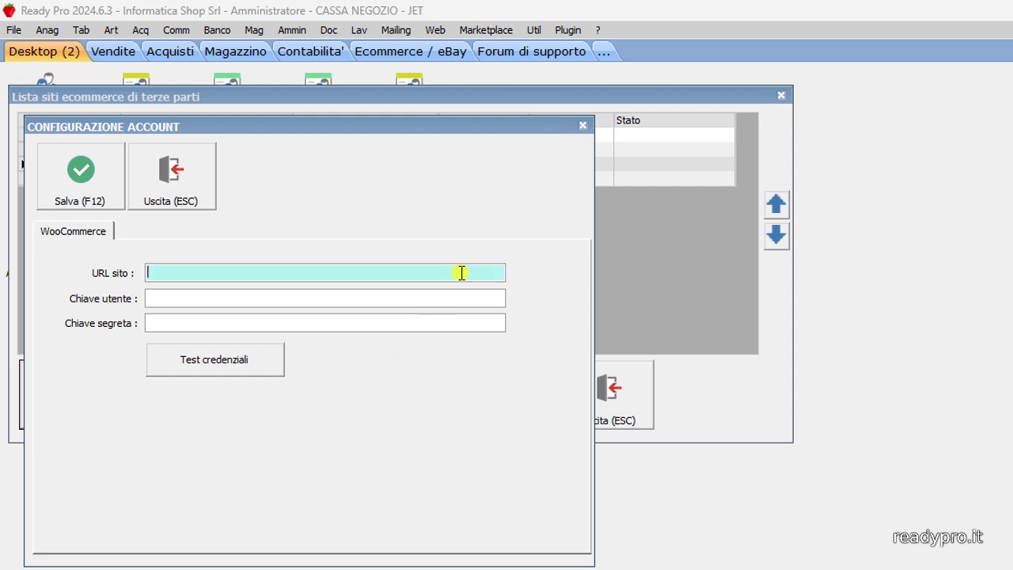
type("https://woocommerce.massimo.mx")
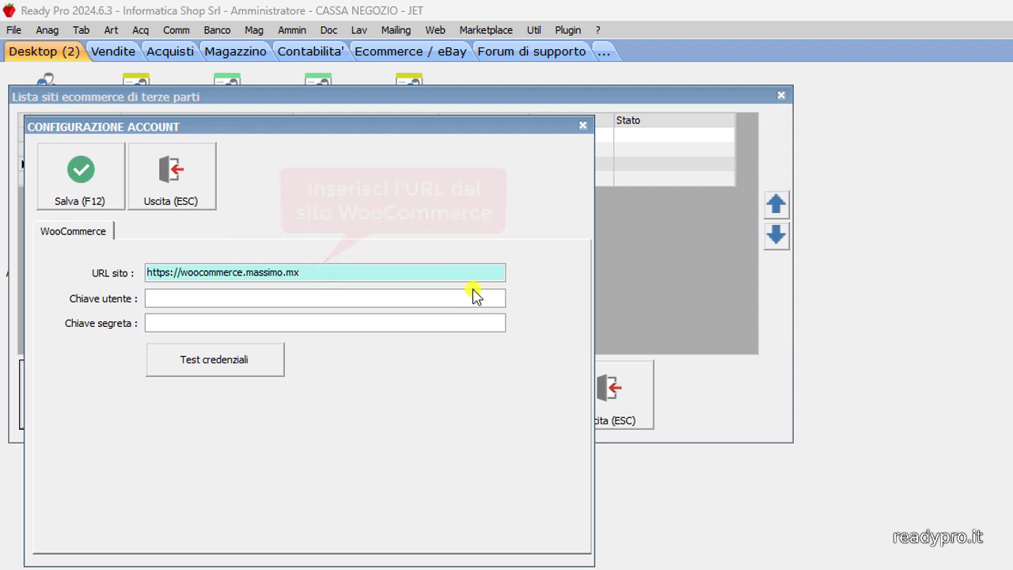
left_click(473, 297)
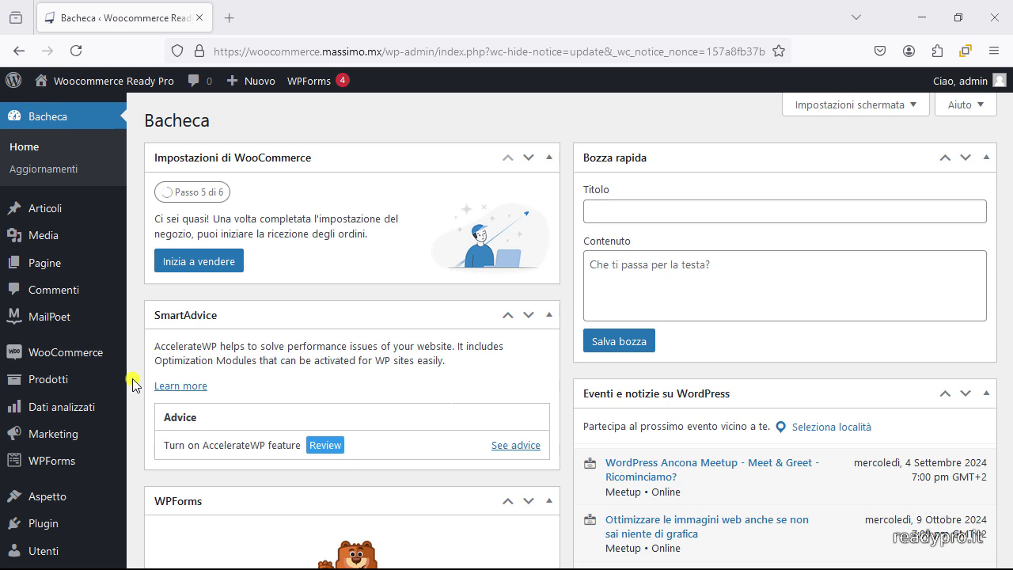
Step: Under Impostazioni > Avanzate > API REST, add a key 'Accesso Ready Pro' with Leggi/Scrivi permissions
mouse_move(95, 351)
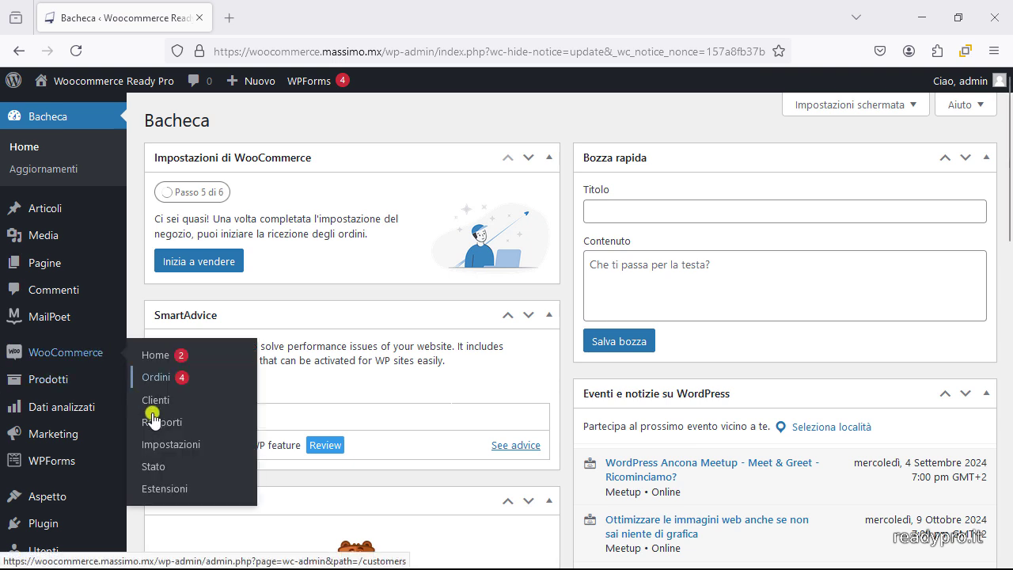
left_click(172, 448)
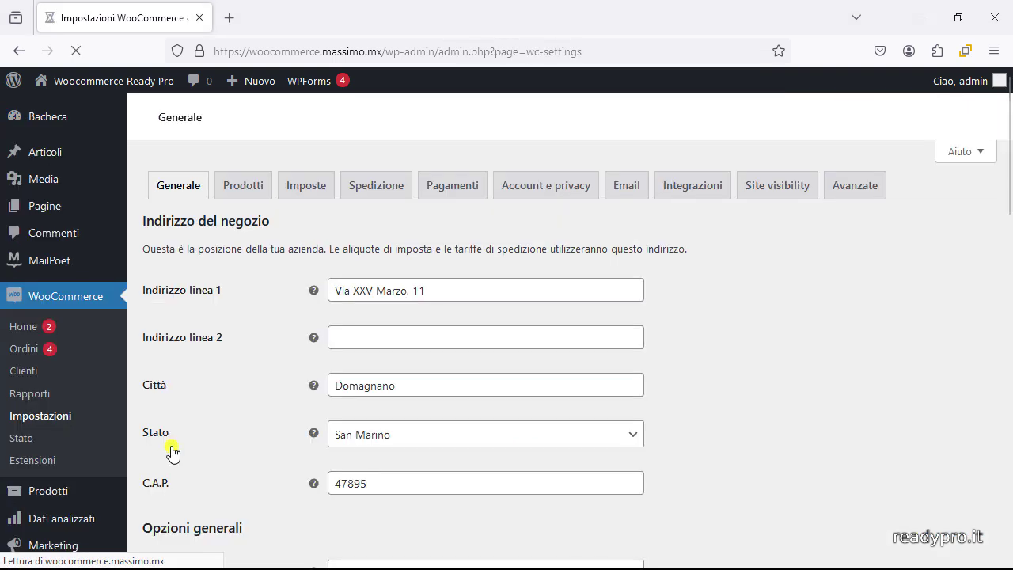
left_click(856, 181)
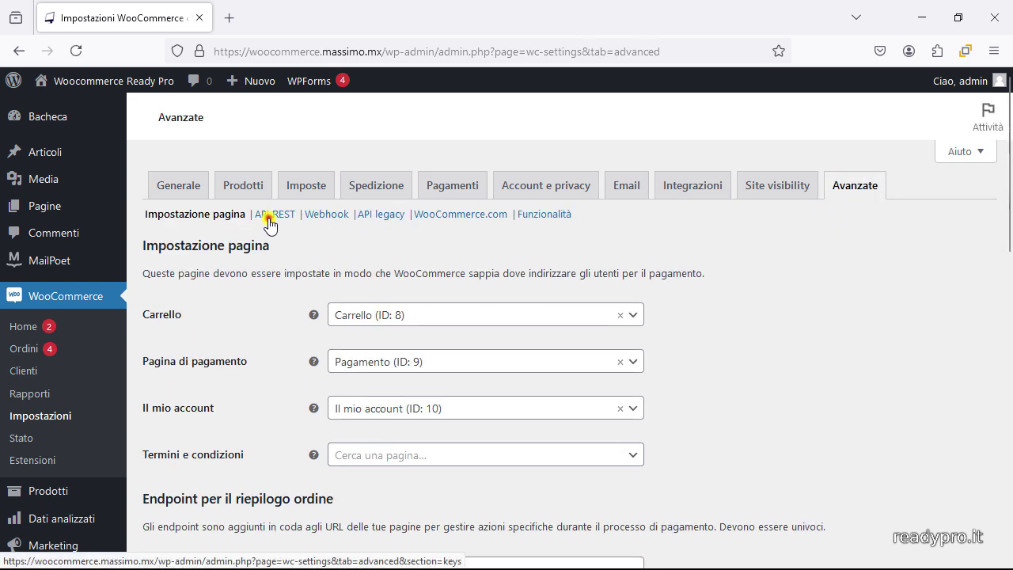
left_click(269, 221)
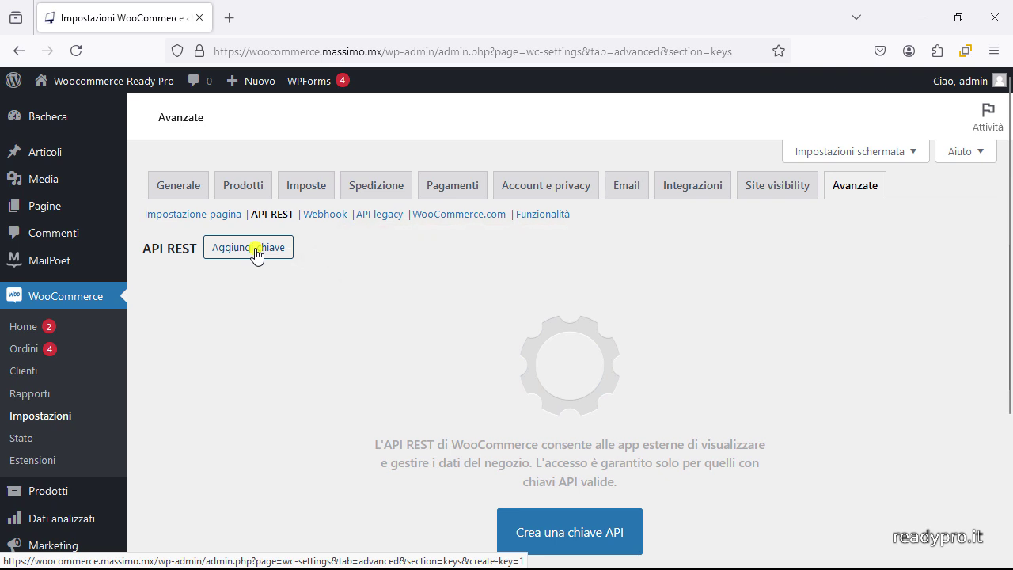
left_click(255, 250)
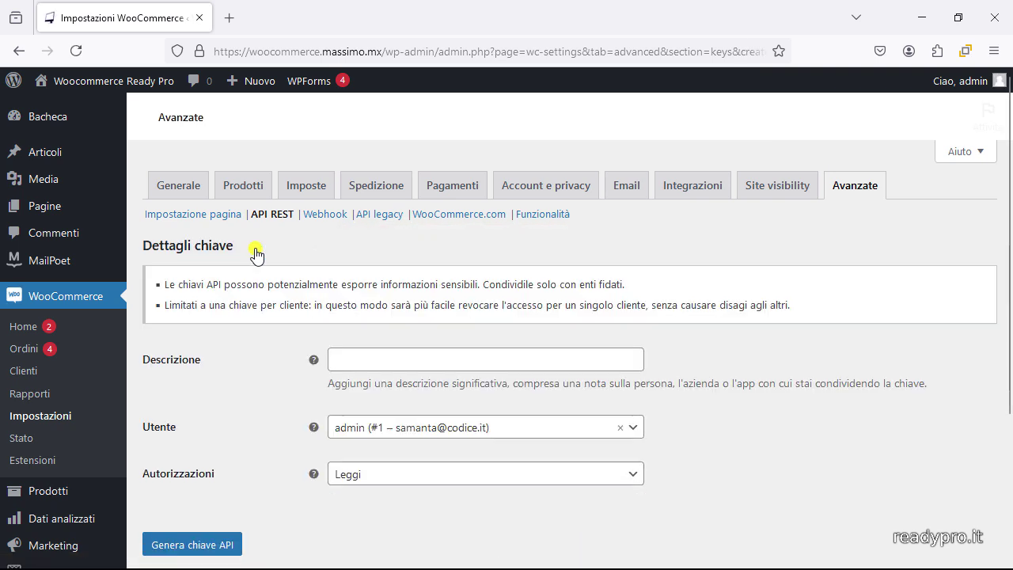
left_click(609, 358)
type("Accesso Ready Pro")
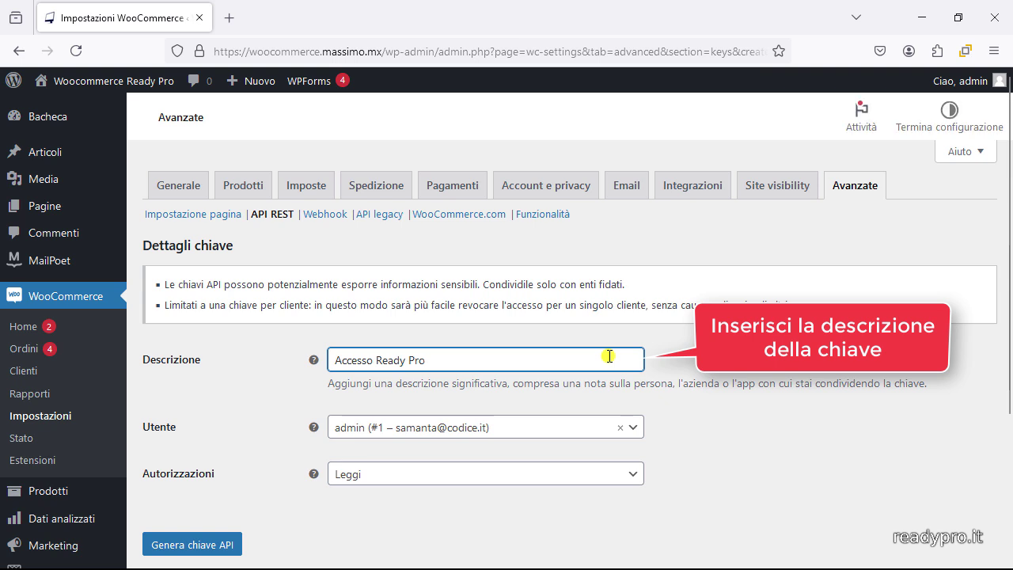
left_click(579, 473)
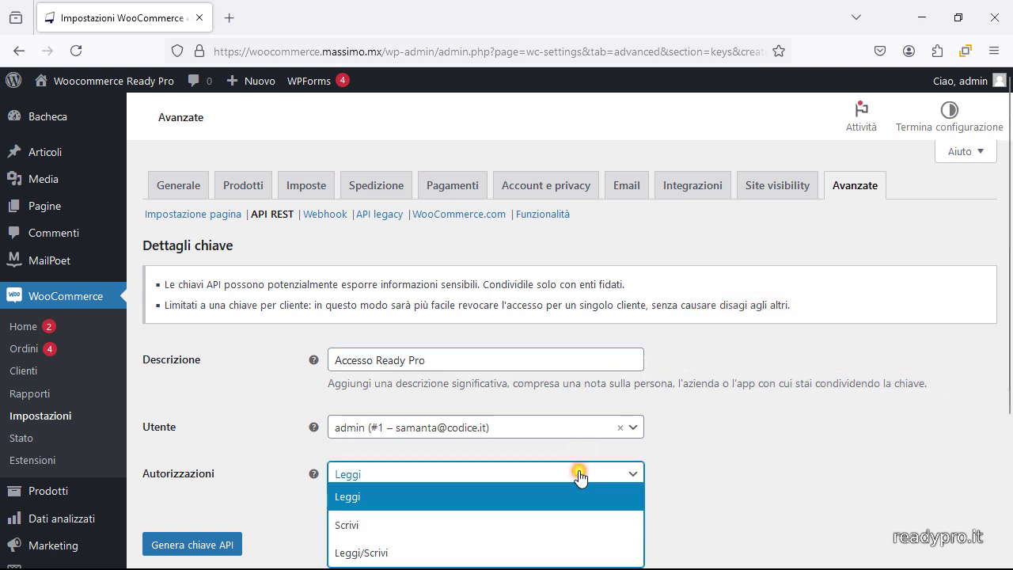
left_click(577, 552)
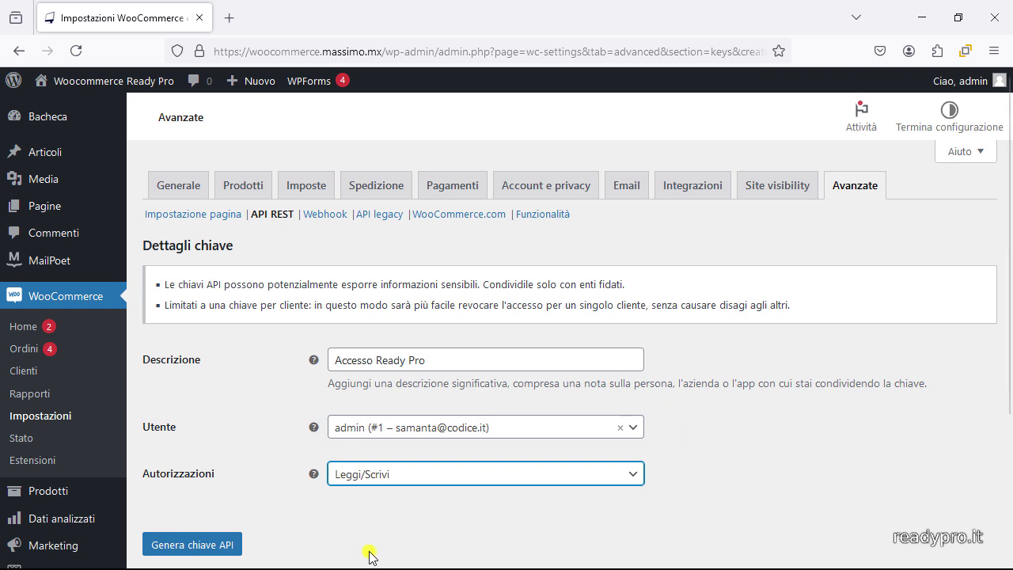
Step: Generate the API key and copy its user key and secret key into Ready Pro
left_click(199, 546)
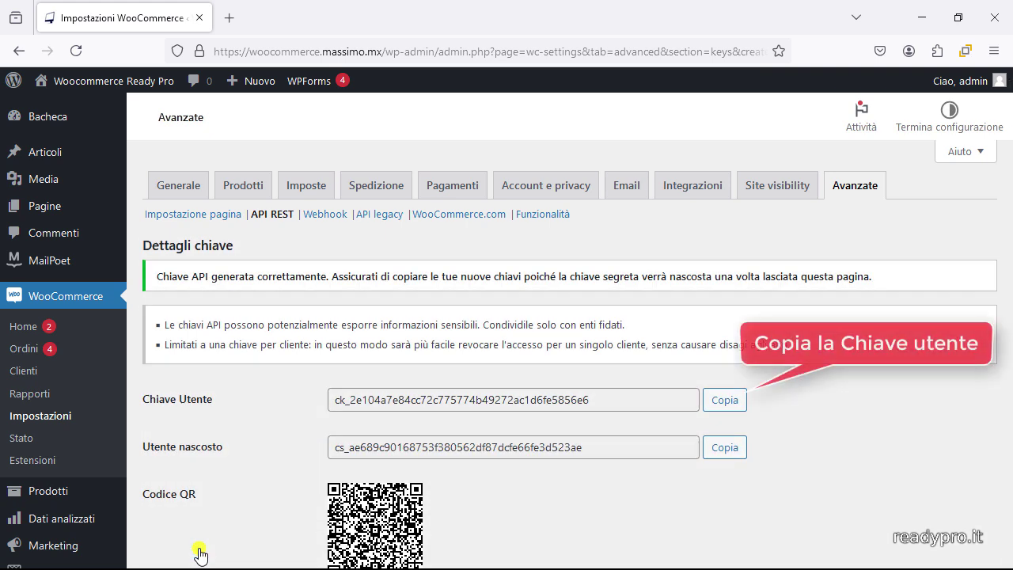
left_click(726, 406)
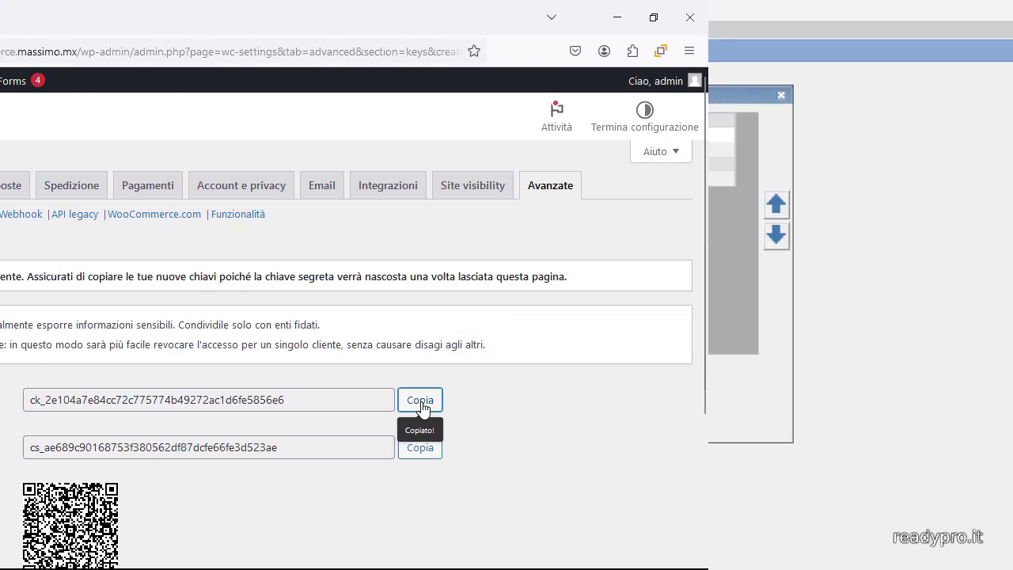
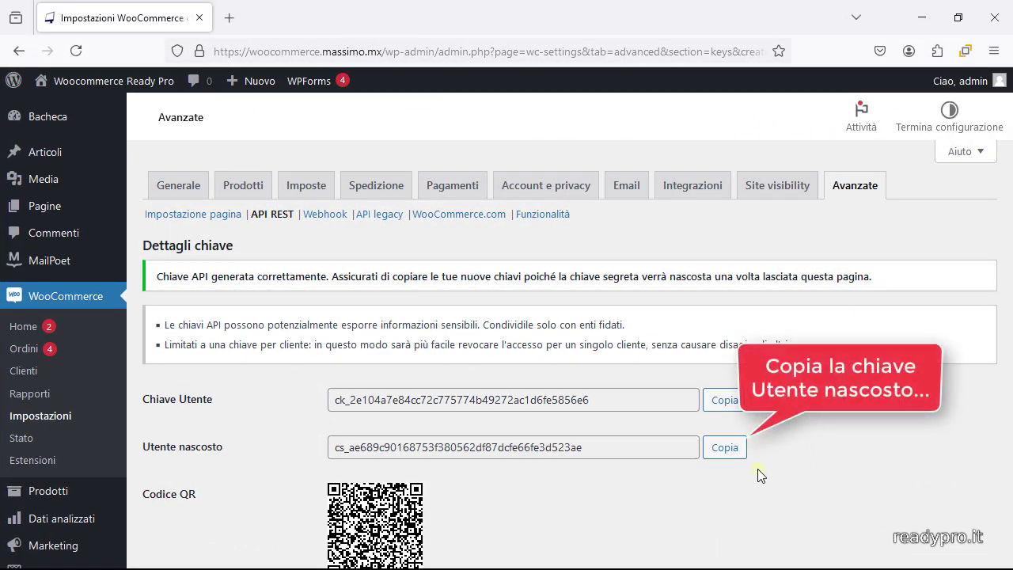
left_click(734, 456)
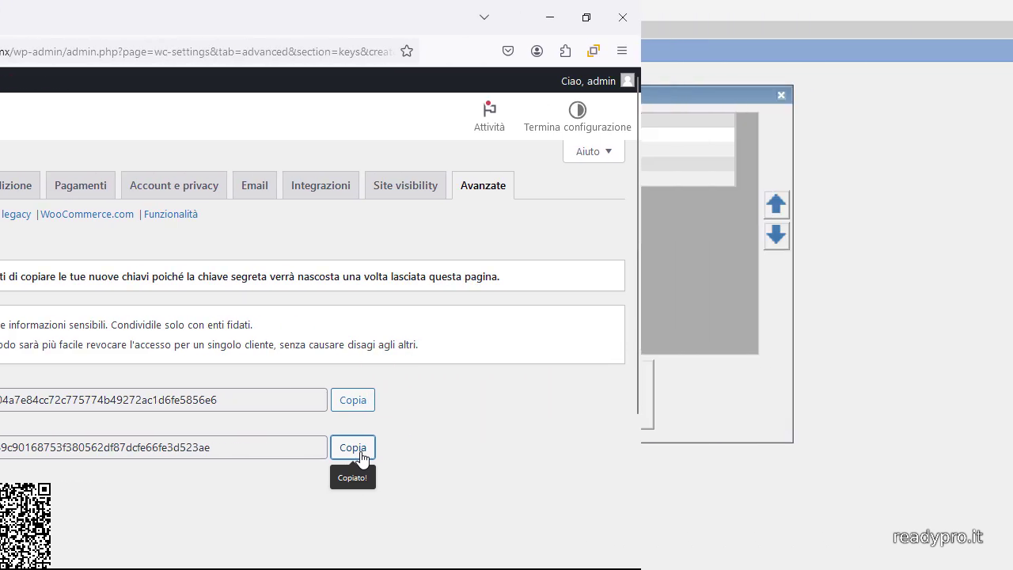
key("ctrl+v")
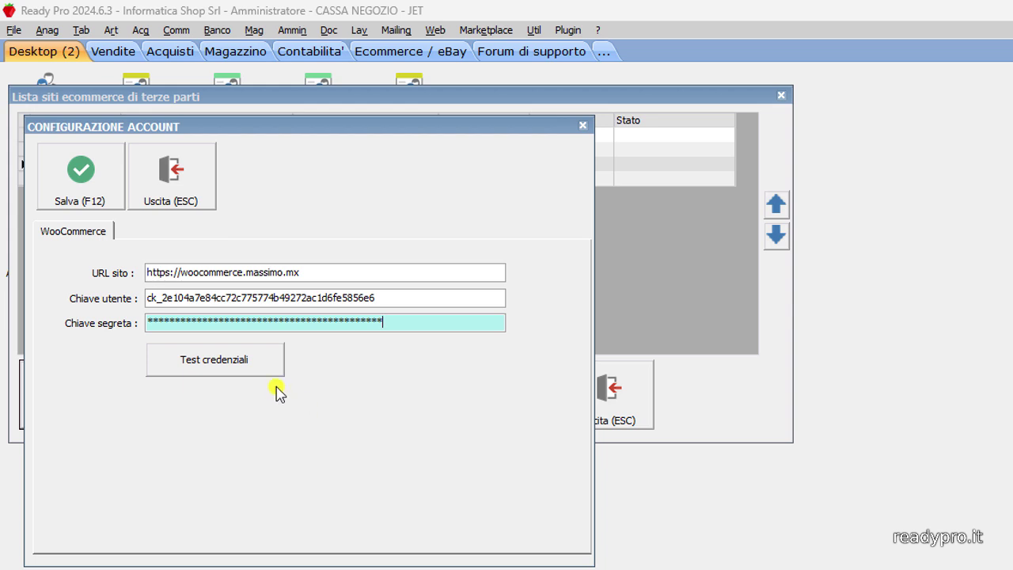
Step: Run Test credenziali, confirm the Test OK result, and save the WooCommerce account
left_click(251, 362)
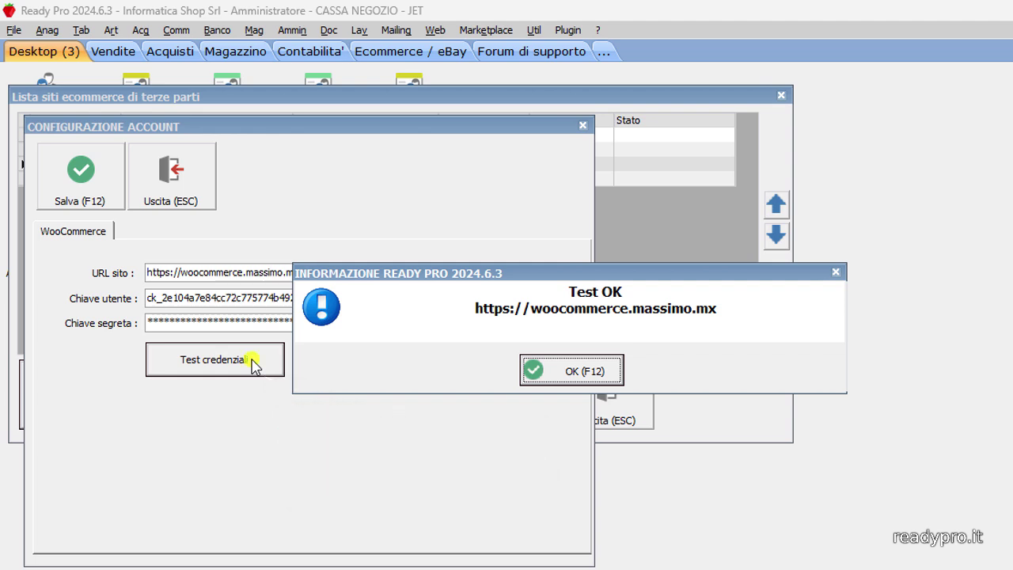
left_click(572, 371)
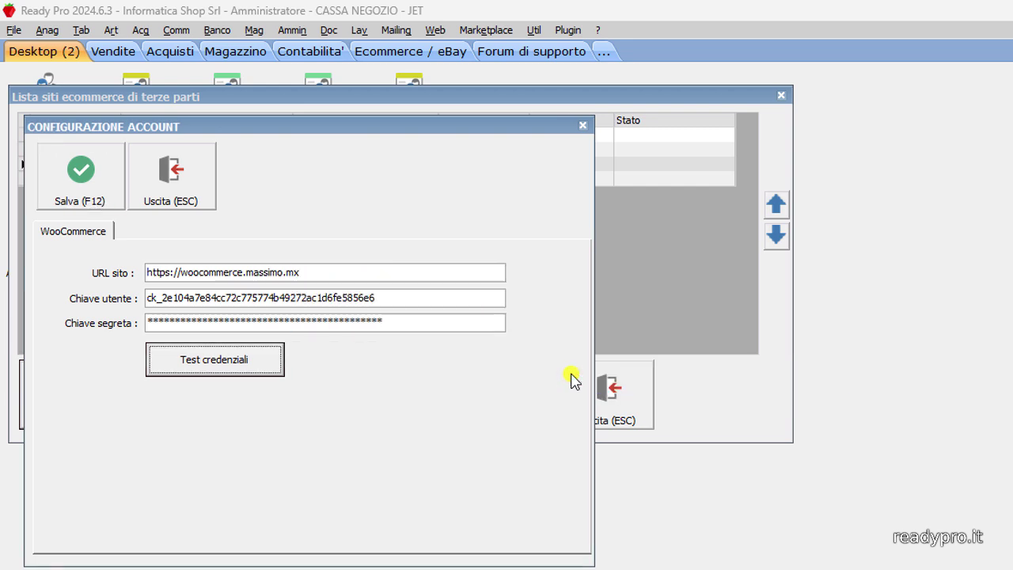
left_click(82, 187)
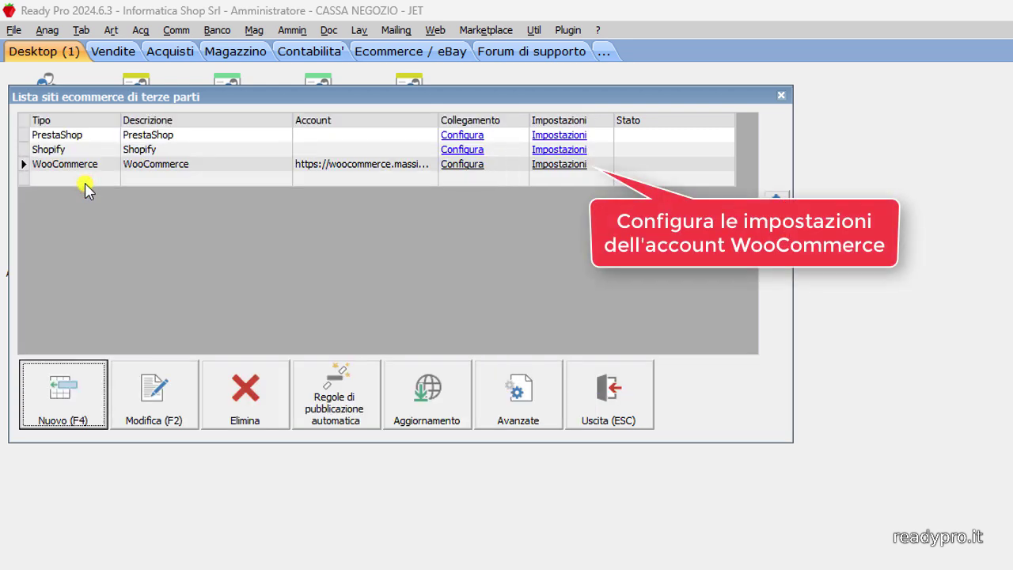
Step: Set the WooCommerce account to the Listino e-commerce price list and Quantita' totale disponibile
left_click(542, 164)
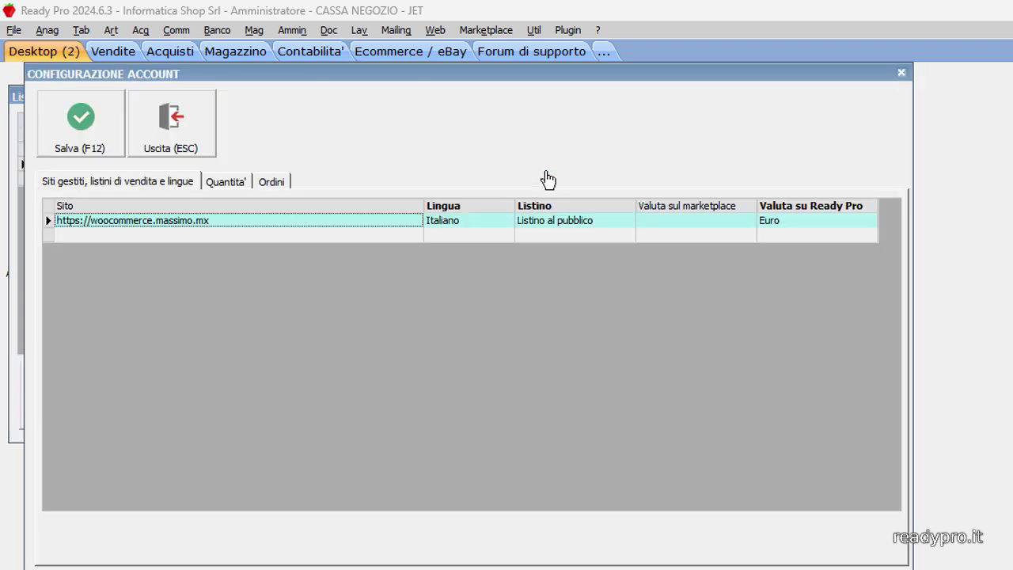
left_click(610, 222)
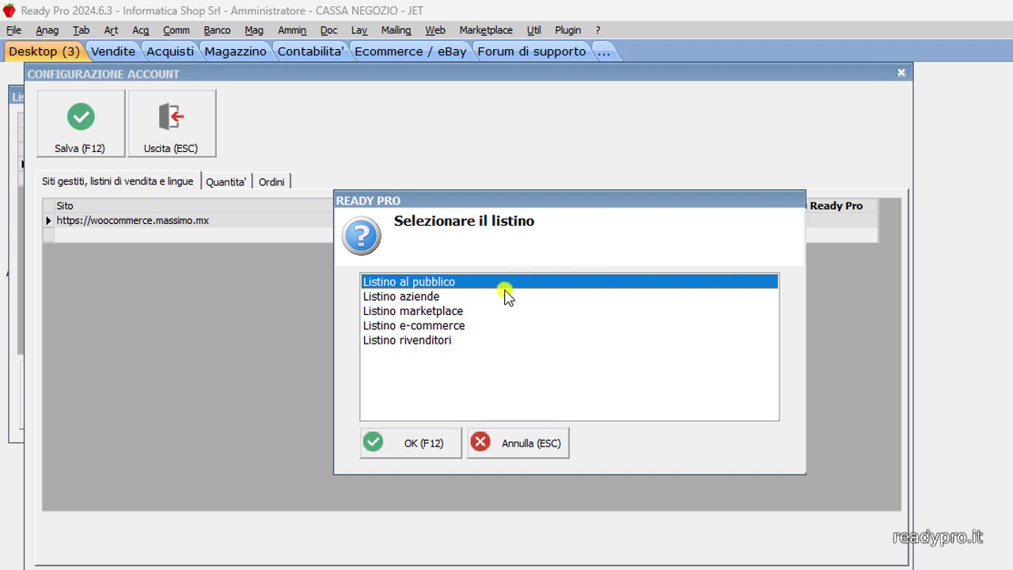
left_click(460, 326)
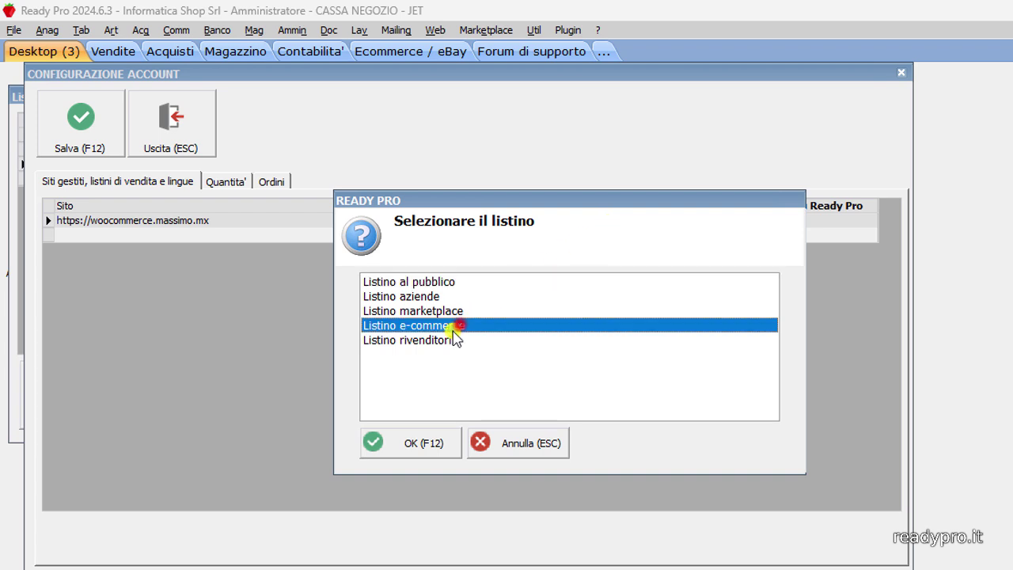
left_click(409, 453)
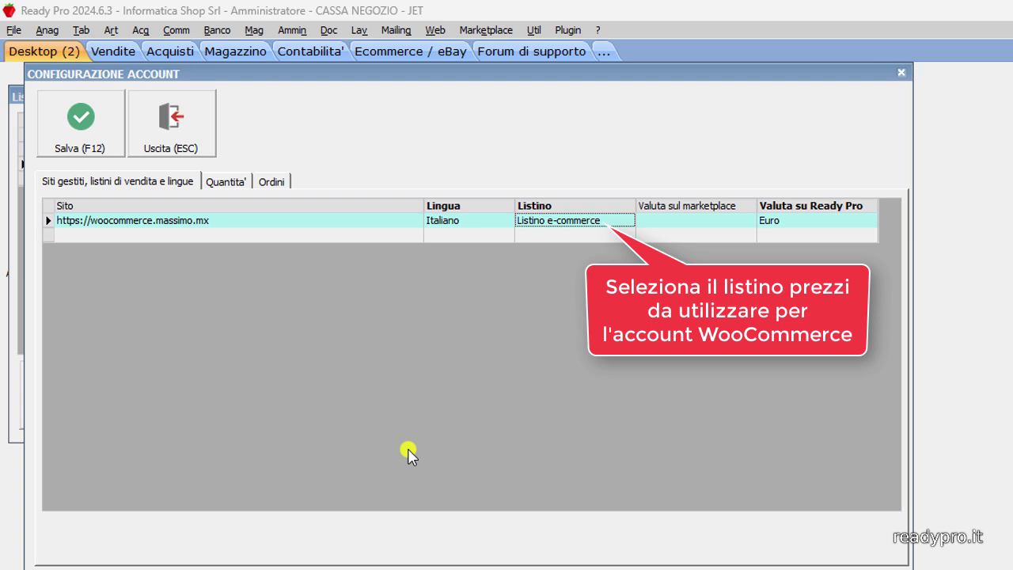
left_click(229, 184)
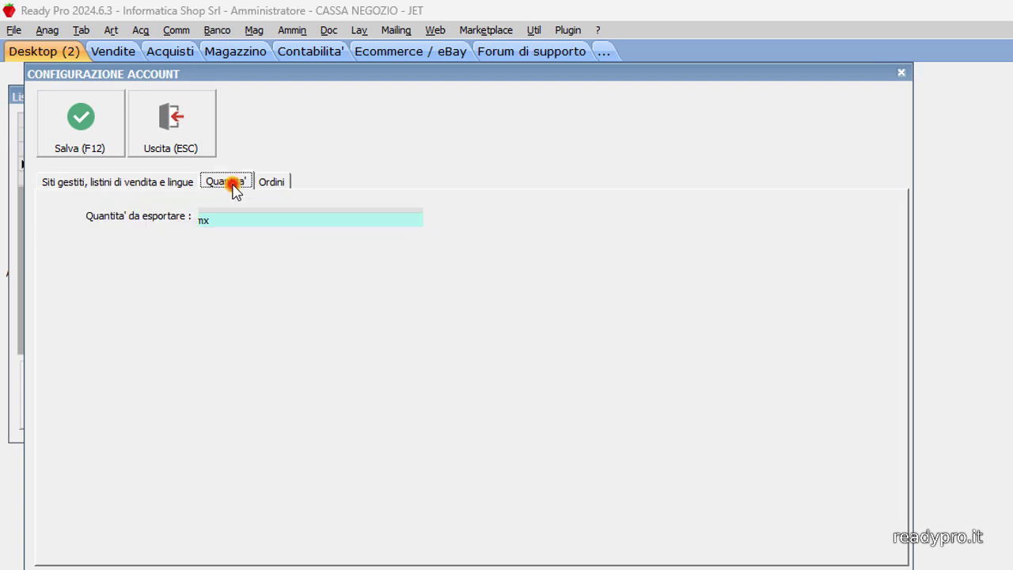
left_click(237, 218)
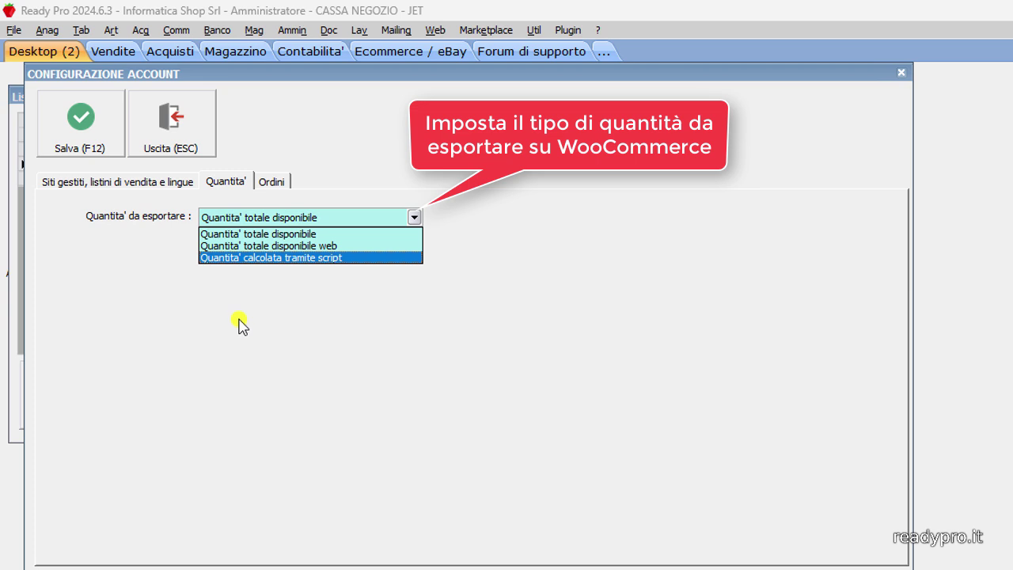
left_click(236, 234)
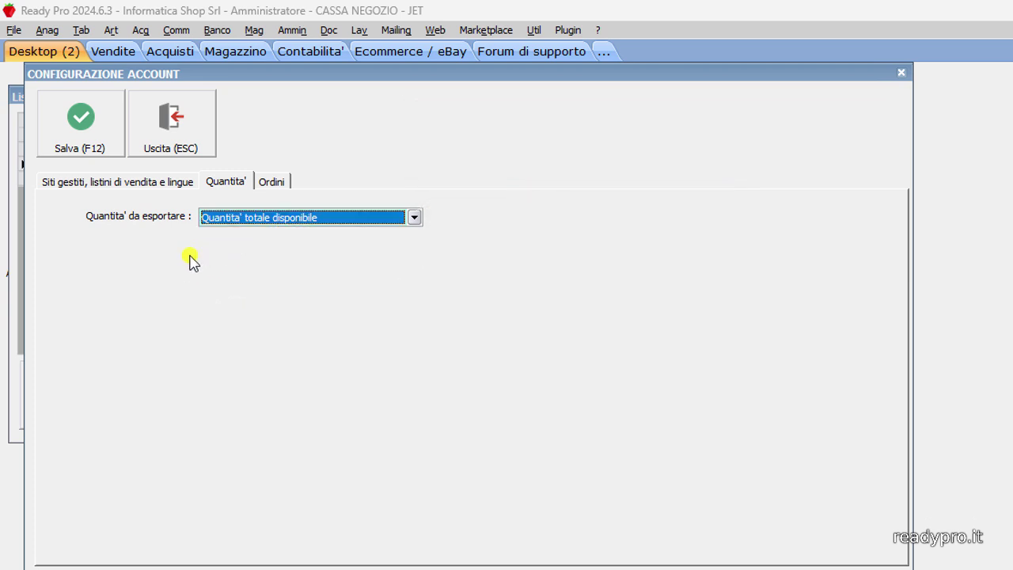
Step: Check the Ordini tab's download options (In lavorazione, In sospeso) and save the settings
left_click(274, 187)
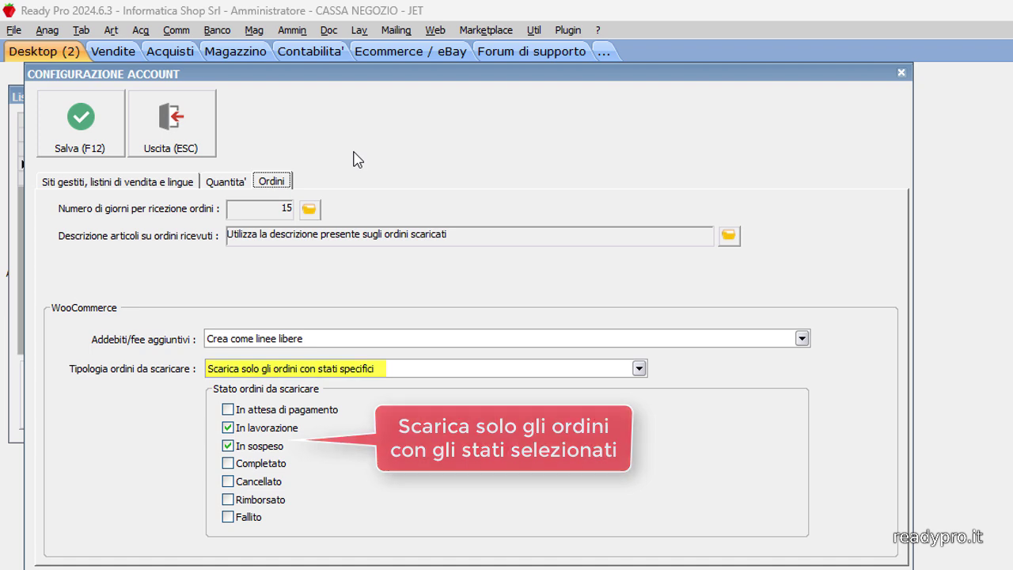
left_click(76, 142)
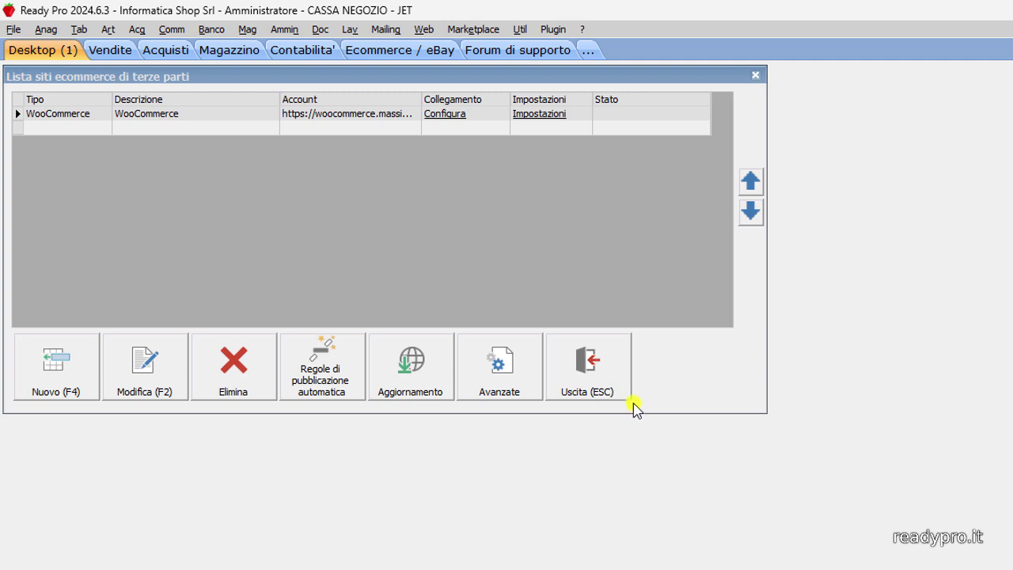
Step: Close the site list and open the WooCommerce Sincronizzazione marketplace window from the listings manager
left_click(611, 376)
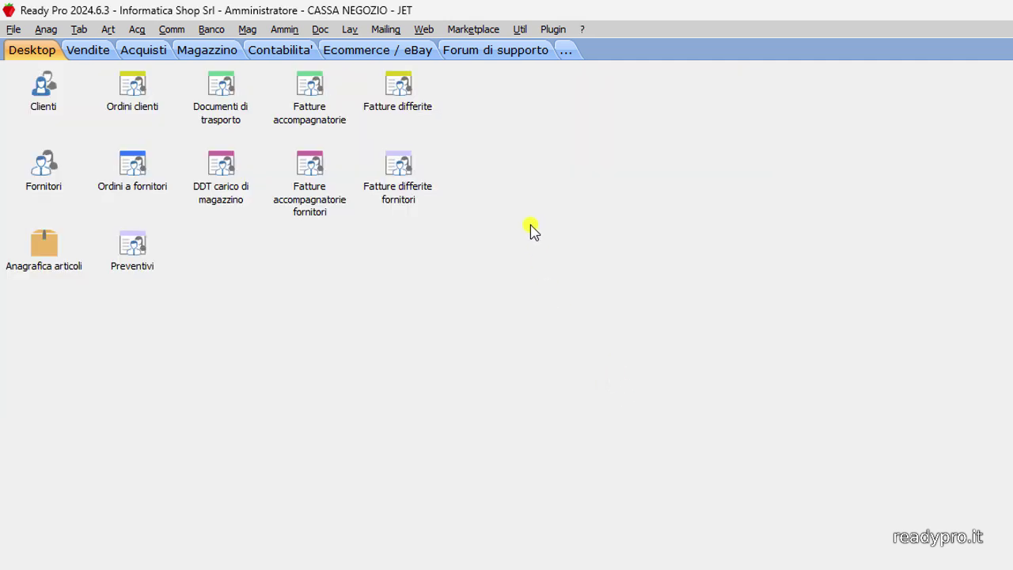
left_click(425, 31)
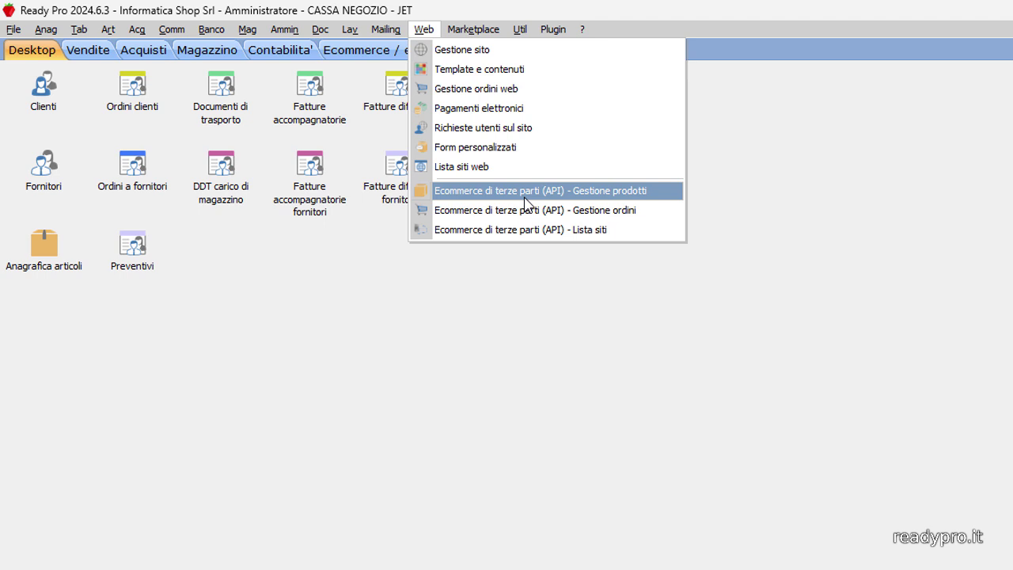
left_click(524, 198)
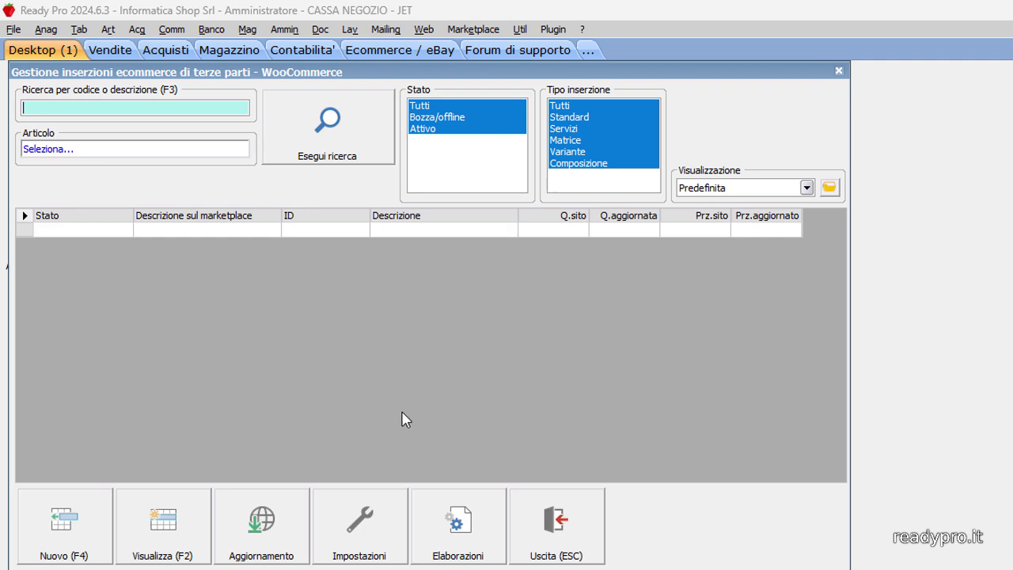
left_click(283, 525)
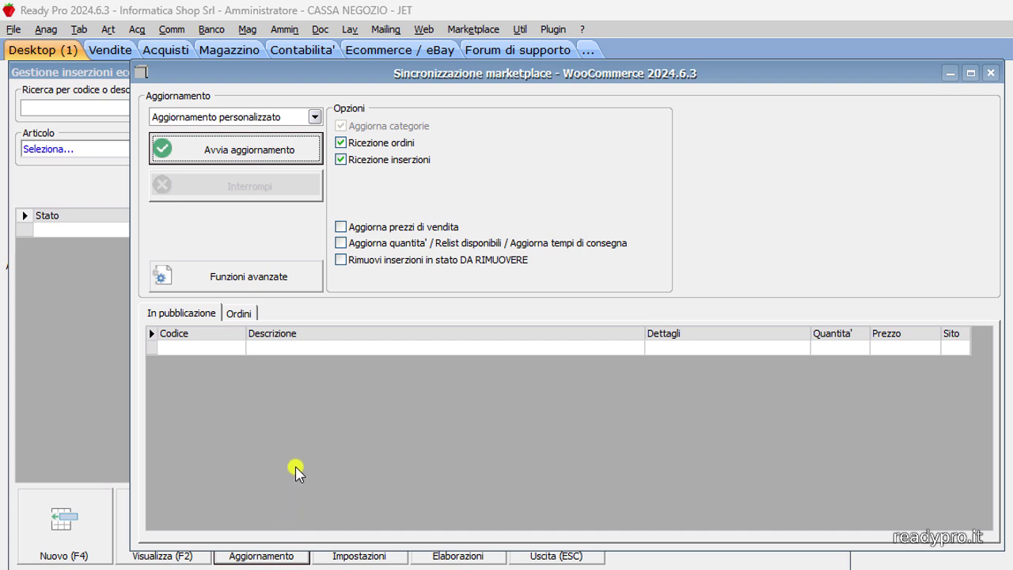
Step: Turn off Ricezione ordini, download the 13 WooCommerce listings, and close the sync window
left_click(341, 143)
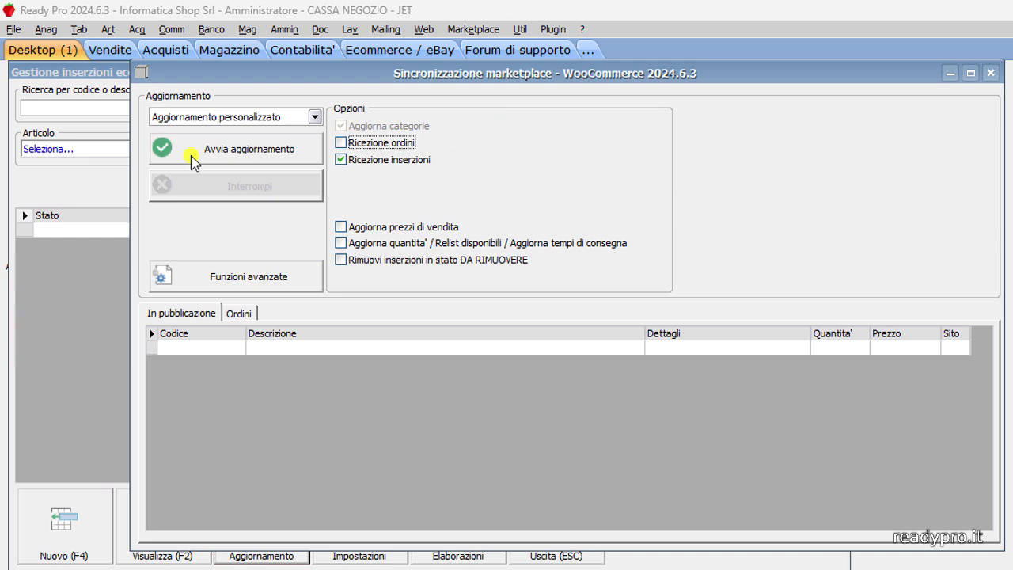
left_click(194, 162)
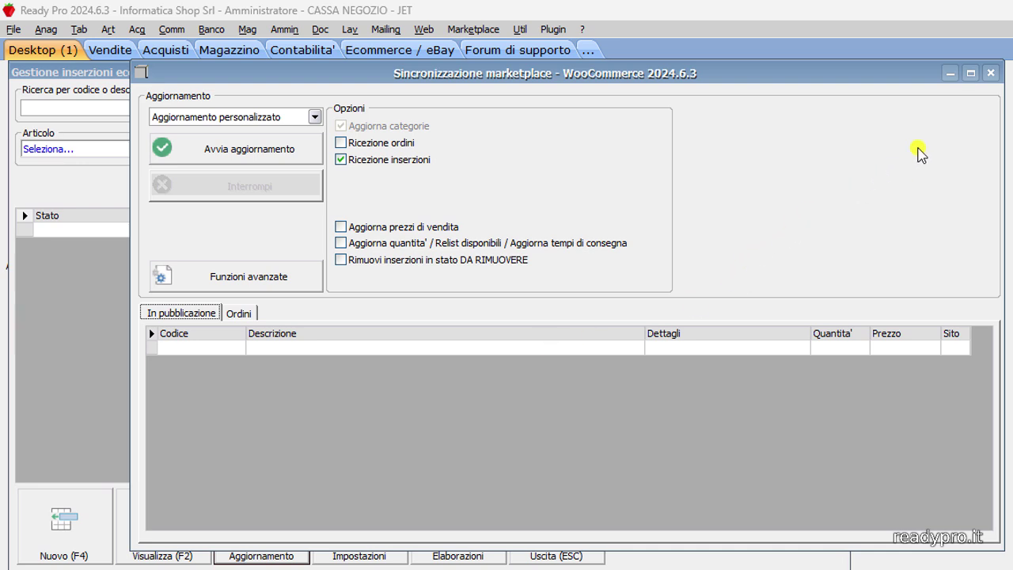
left_click(990, 73)
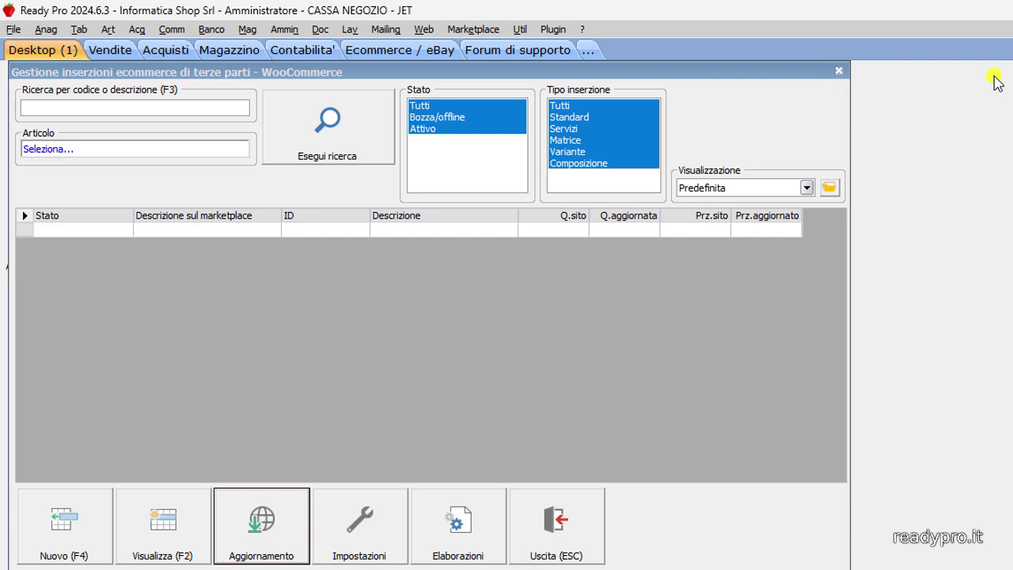
Step: Search and browse the imported WooCommerce listings, including the Polo Lacoste variants and Smart Watch
left_click(283, 130)
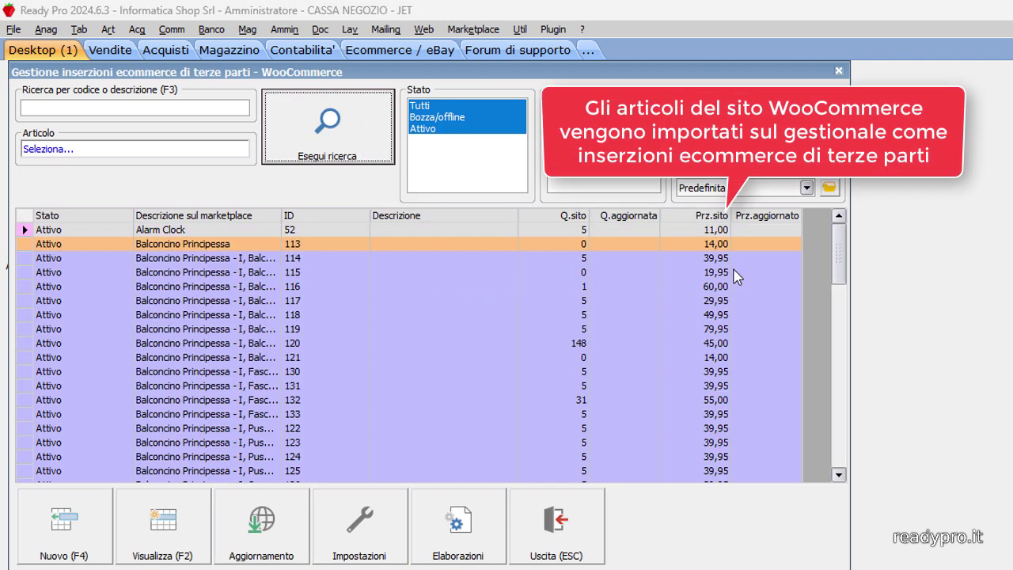
left_click_drag(837, 245, 848, 475)
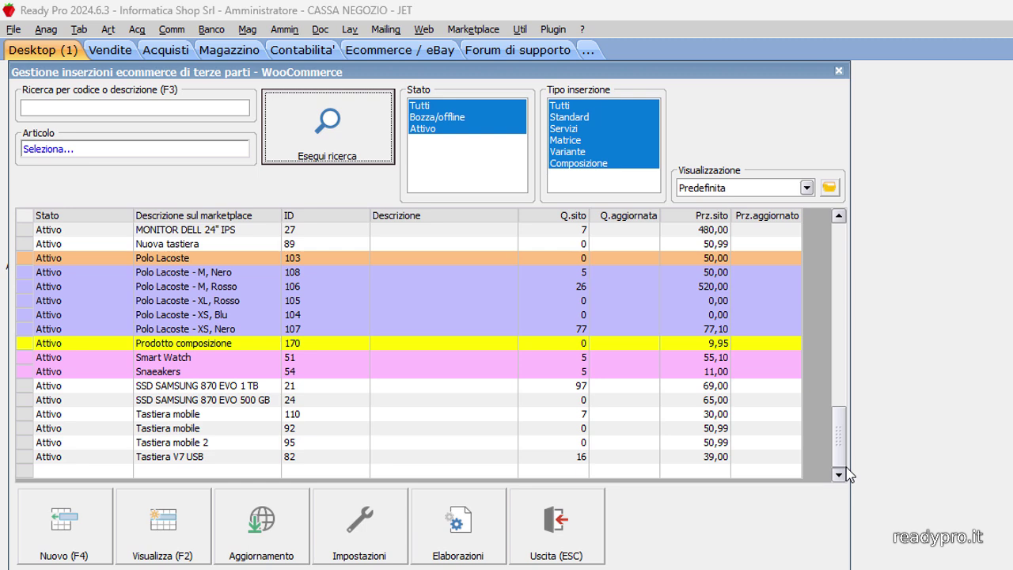
left_click(846, 467)
Step: Link the MONITOR DELL 24" IPS listing to article MLED085, filtering by Monitor and Dell
left_click(239, 231)
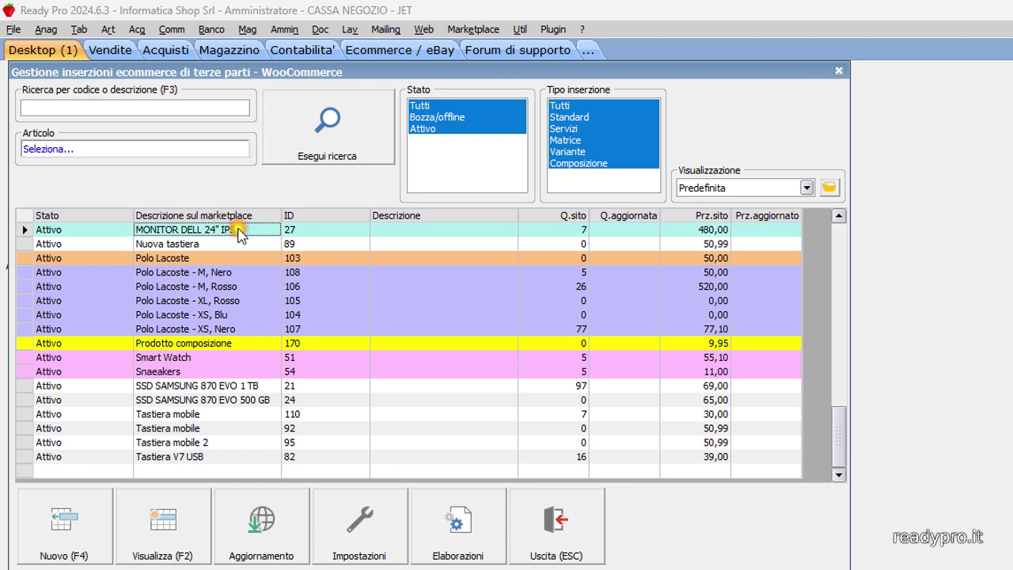
left_click(171, 532)
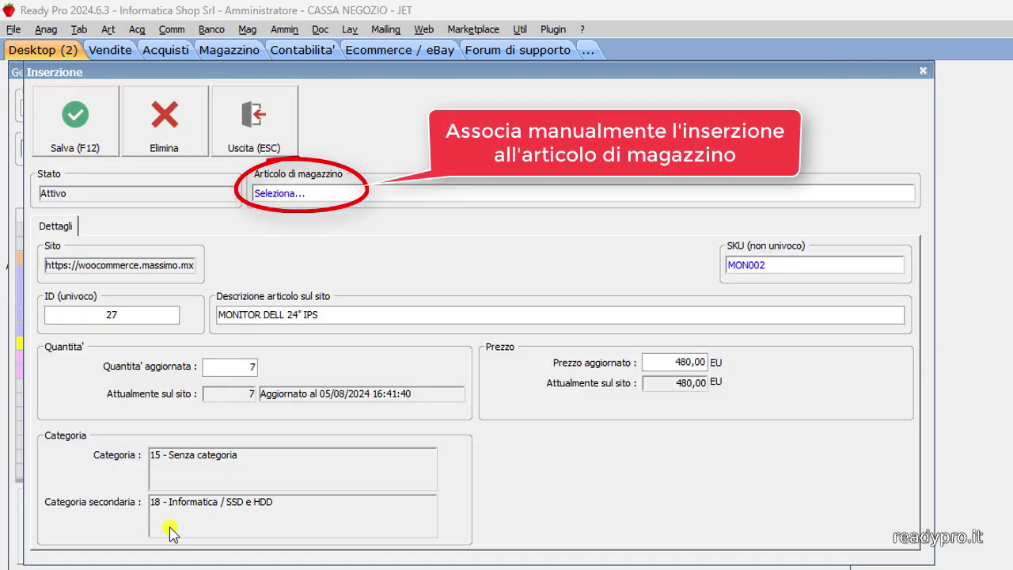
left_click(275, 198)
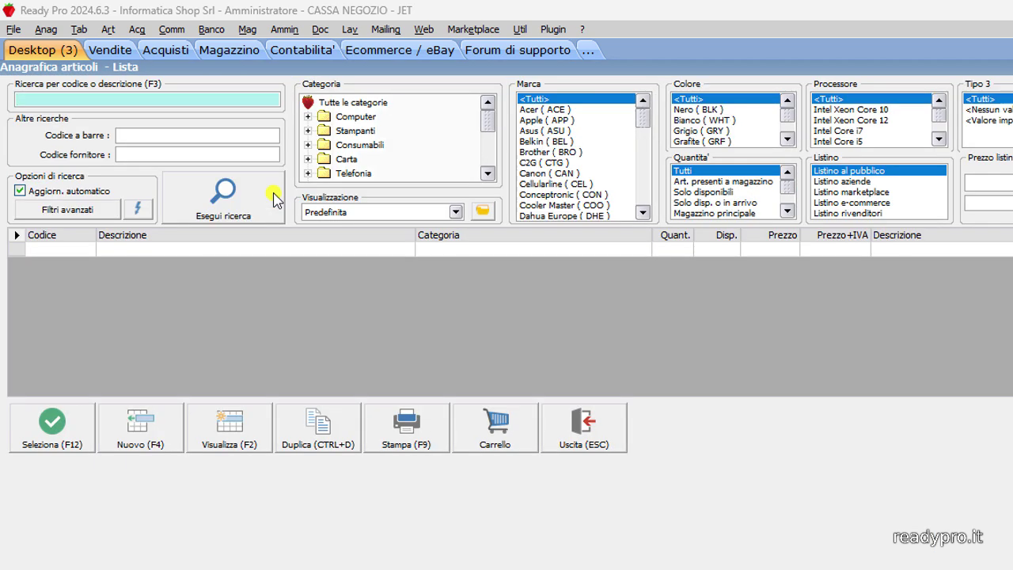
left_click_drag(485, 127, 490, 141)
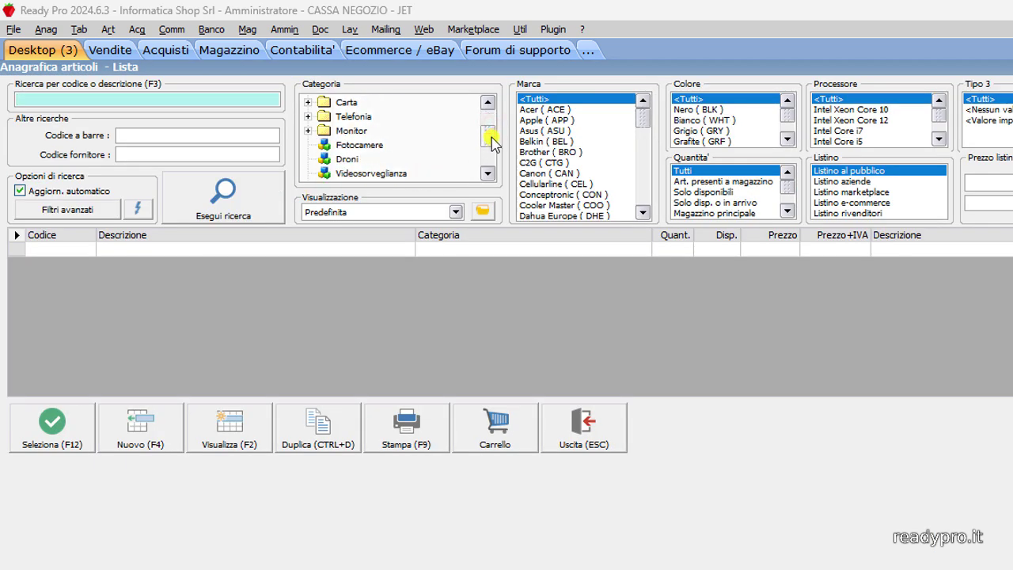
left_click(353, 131)
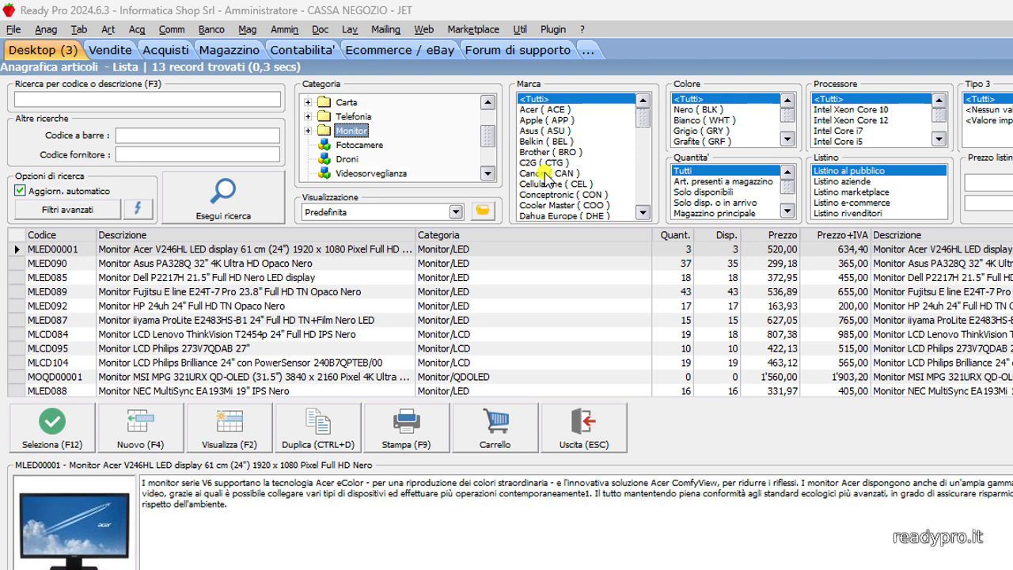
left_click(642, 212)
left_click(562, 205)
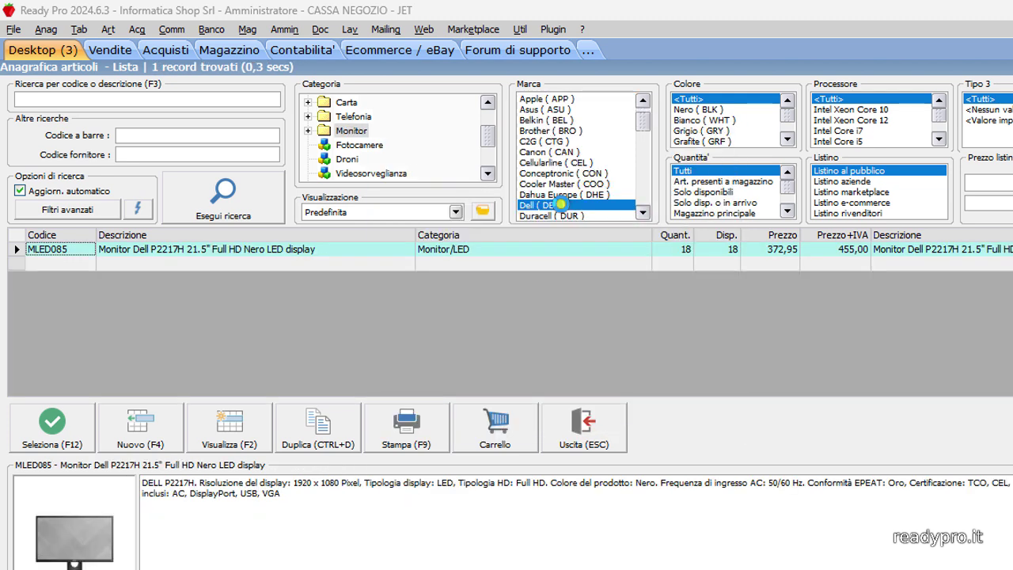
left_click(66, 417)
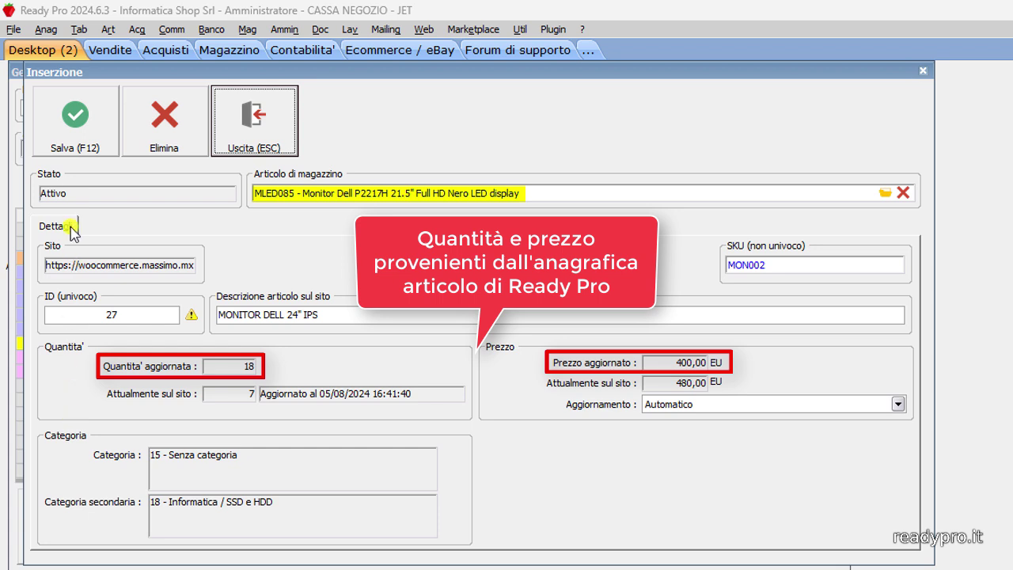
Step: Save the listing and update it on the site at quantity 18, price 400,00
left_click(82, 133)
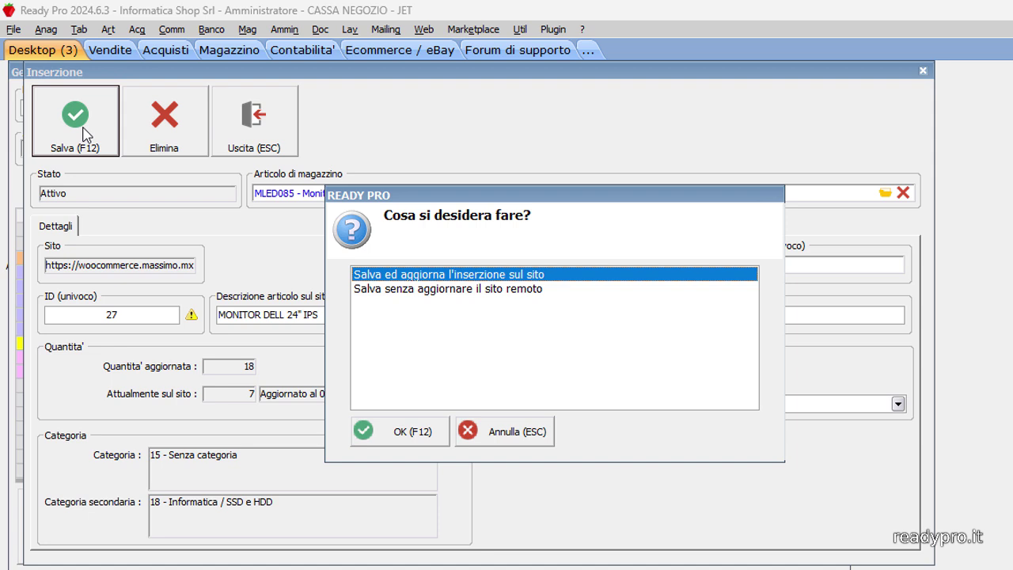
left_click(422, 434)
left_click(422, 434)
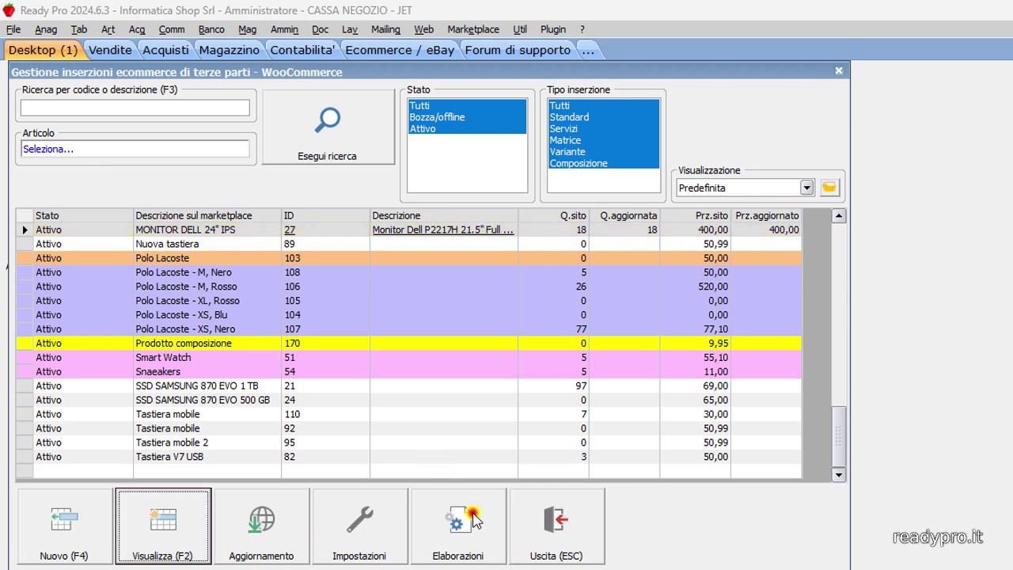
Step: Associate listings to warehouse articles by SKU, linking the SSD Samsung 870 EVO and both keyboards
left_click(473, 519)
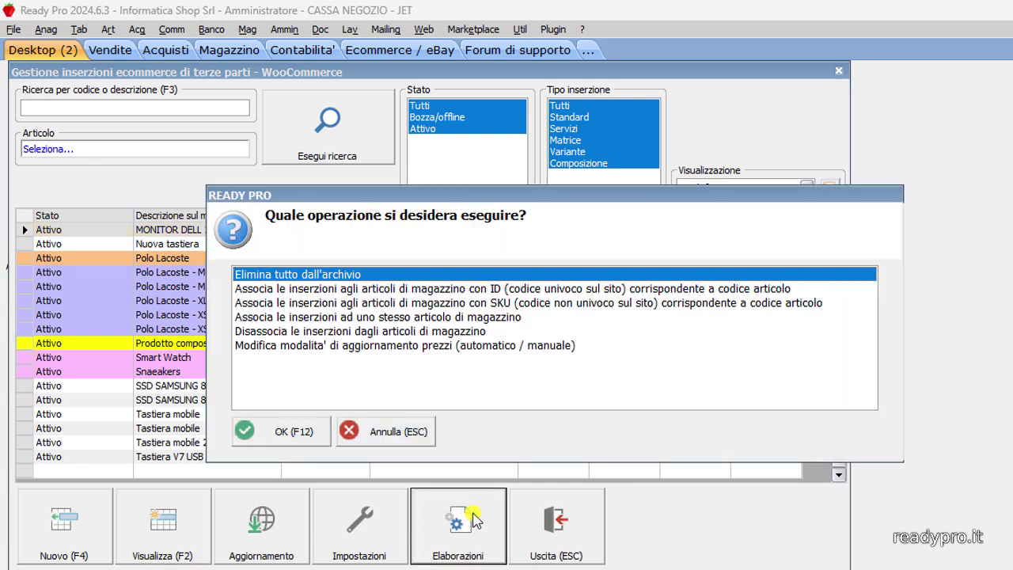
left_click(654, 291)
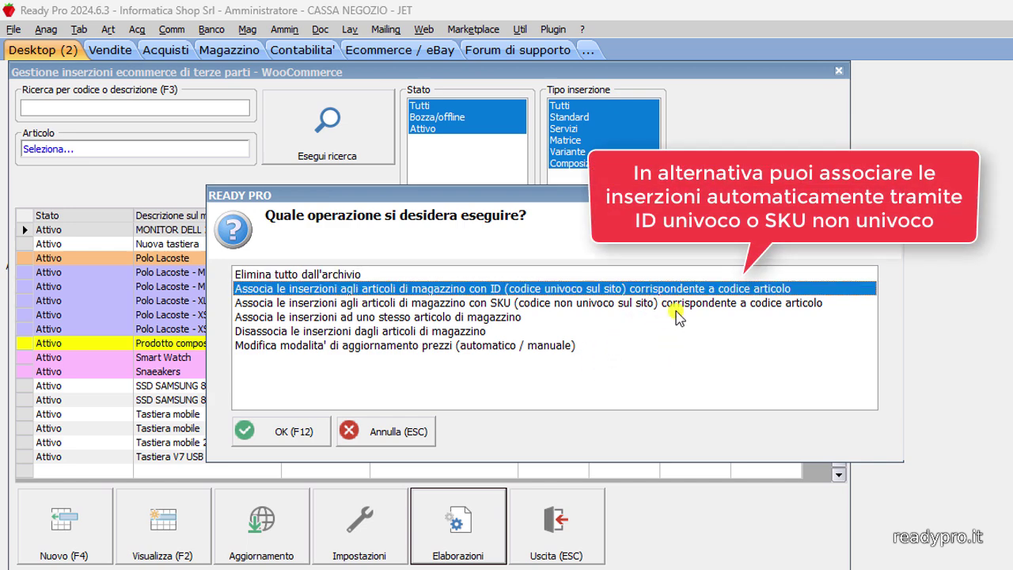
left_click(676, 304)
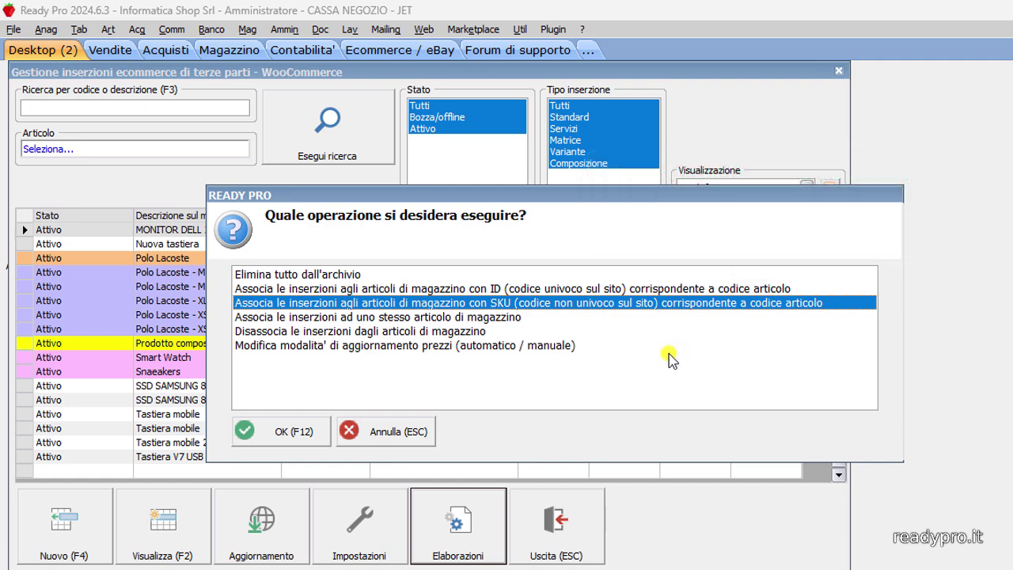
left_click(402, 427)
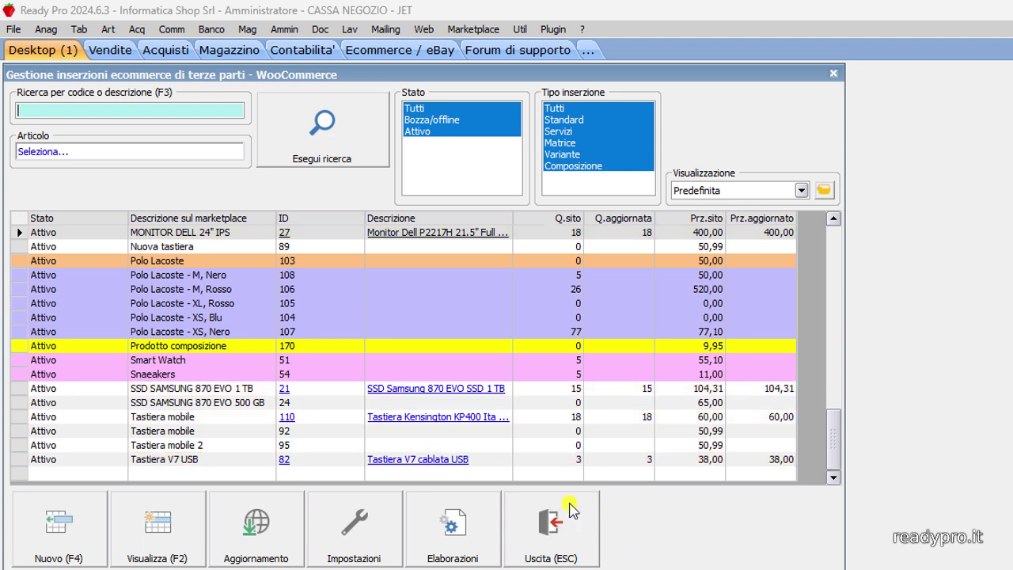
Step: Set the Tastiera V7 cablata USB article's e-commerce price including tax to 40,00
left_click(436, 464)
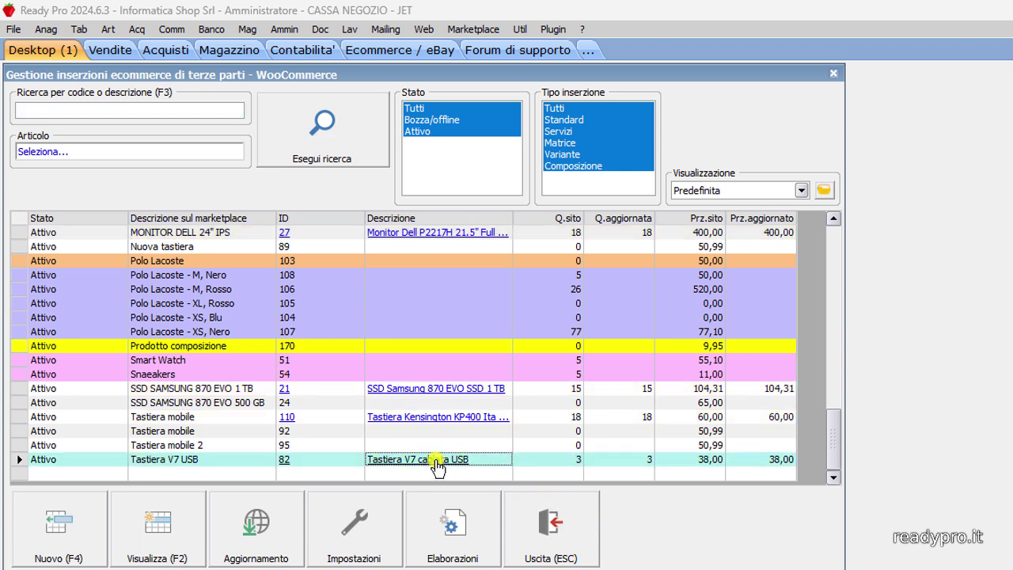
left_click(436, 465)
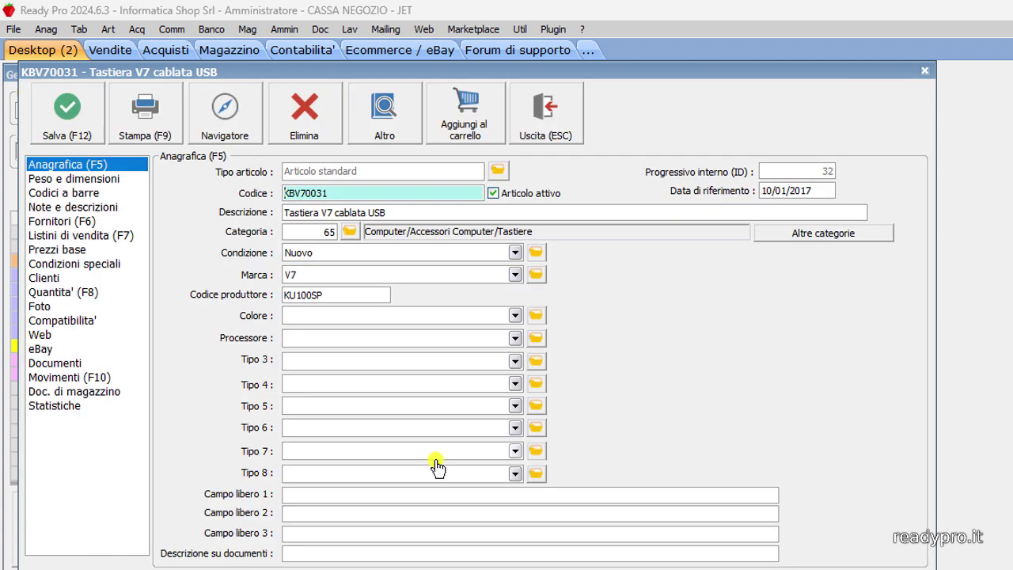
left_click(106, 235)
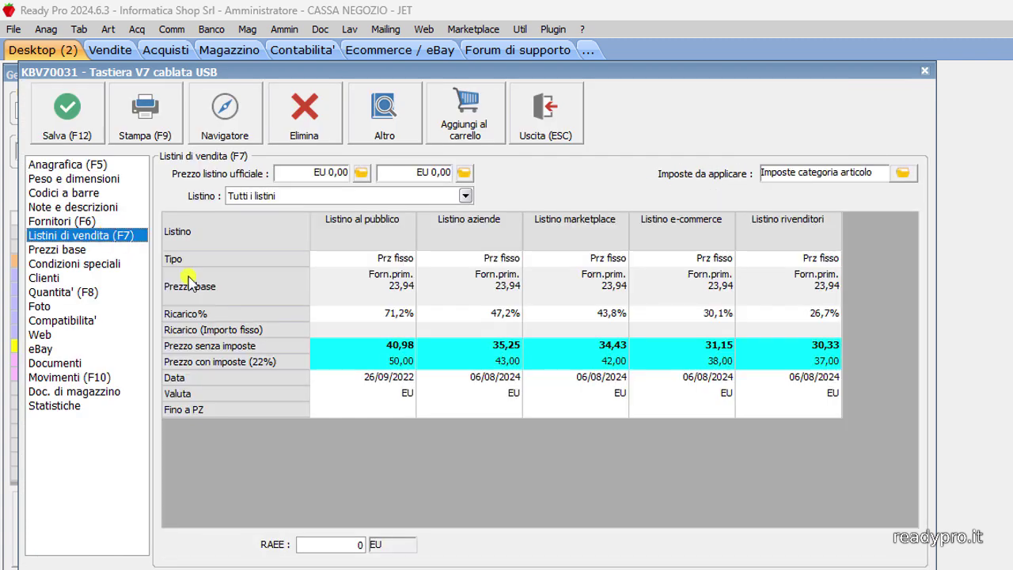
double_click(685, 366)
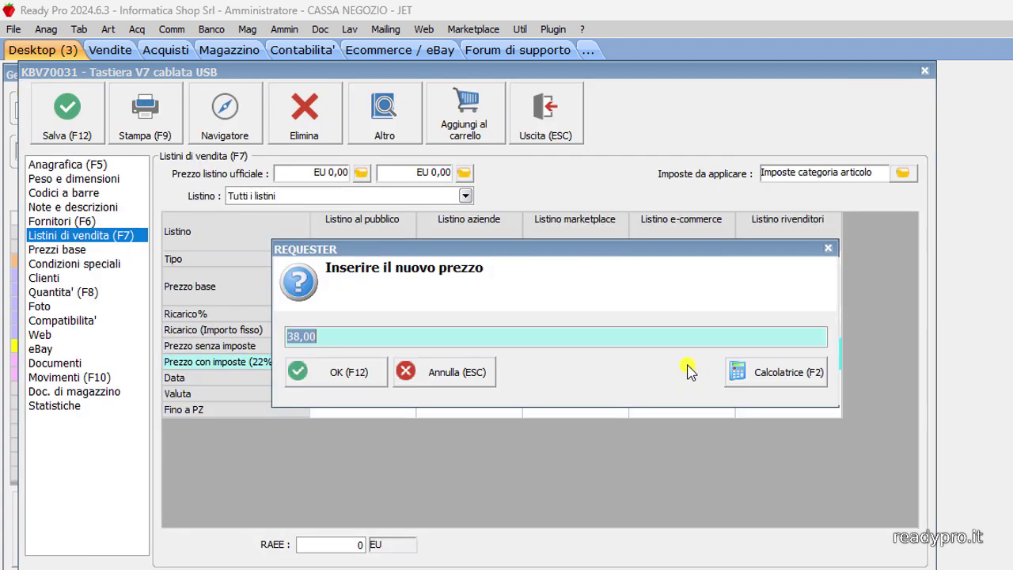
type("40")
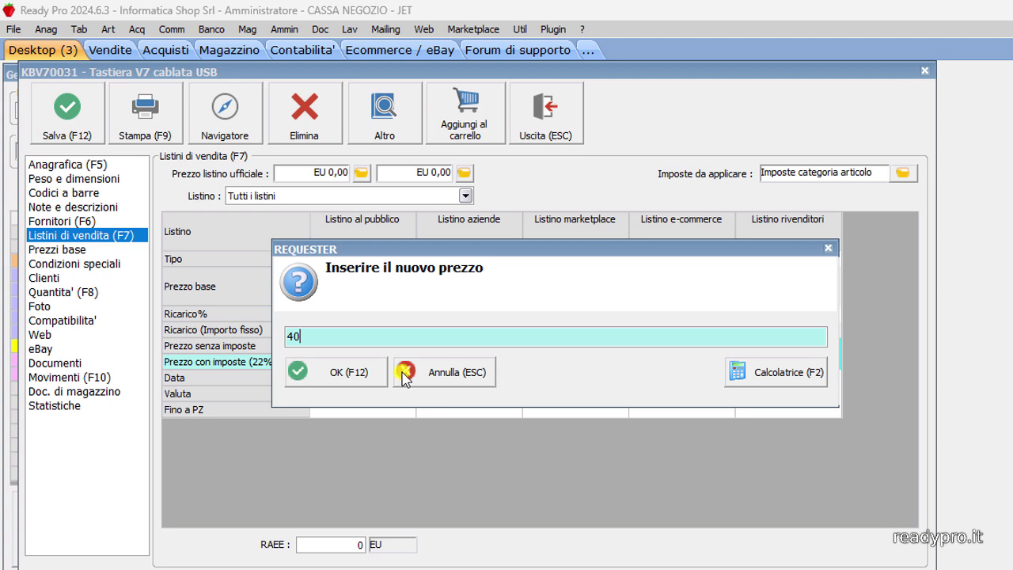
left_click(360, 371)
Step: Raise the keyboard's warehouse stock to 10 pieces and save the article
left_click(84, 293)
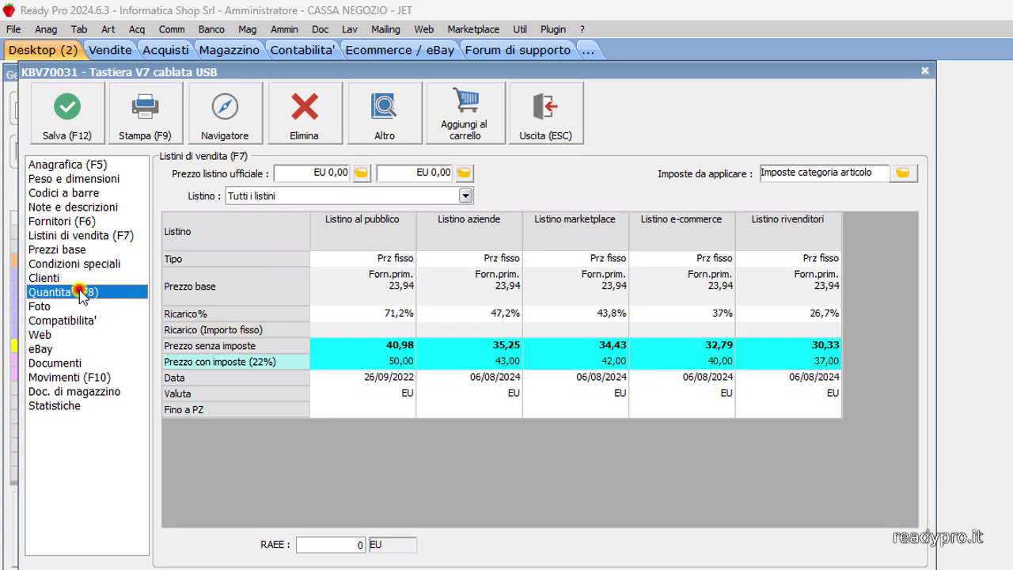
left_click(426, 263)
double_click(426, 263)
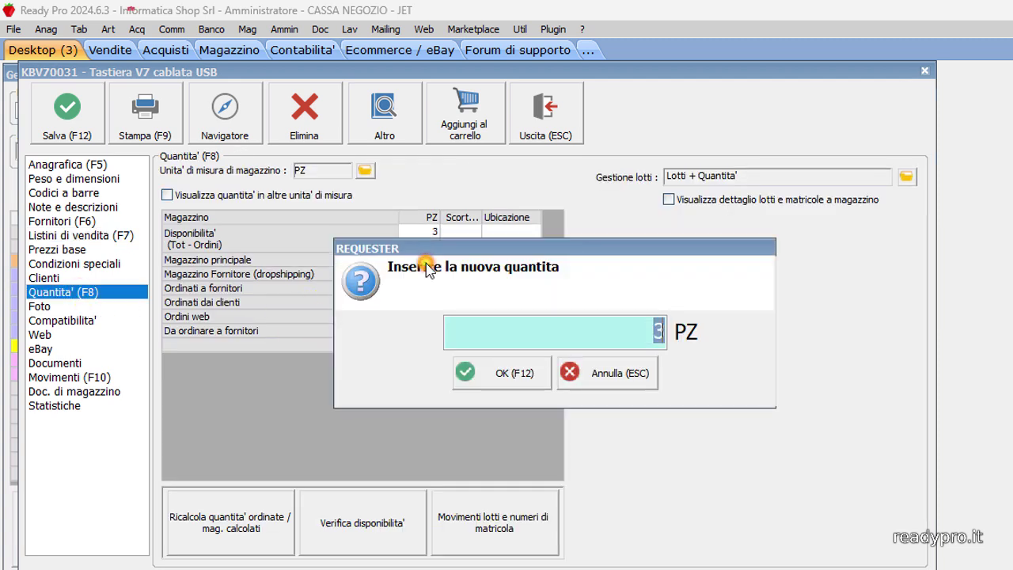
type("10")
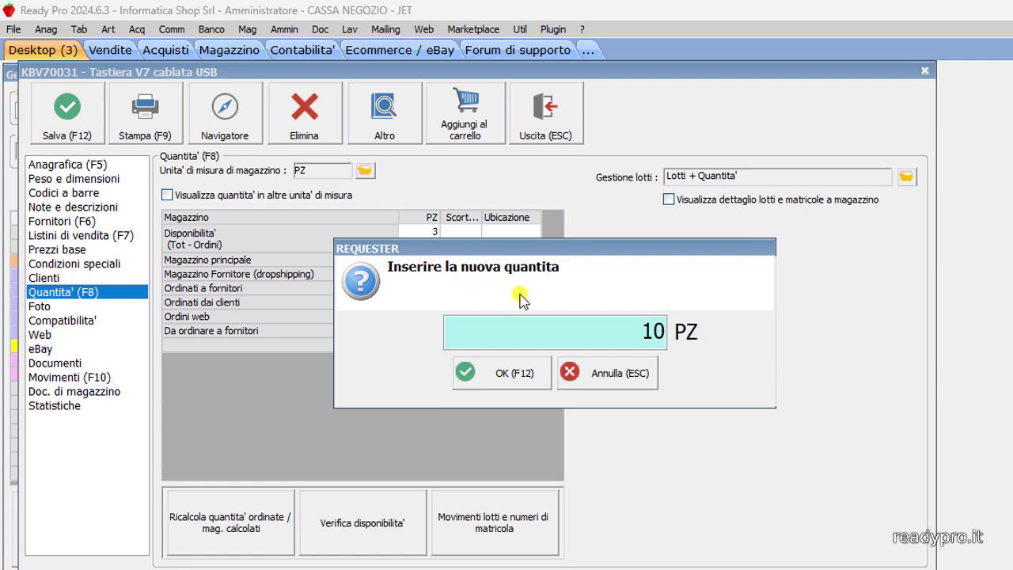
left_click(516, 374)
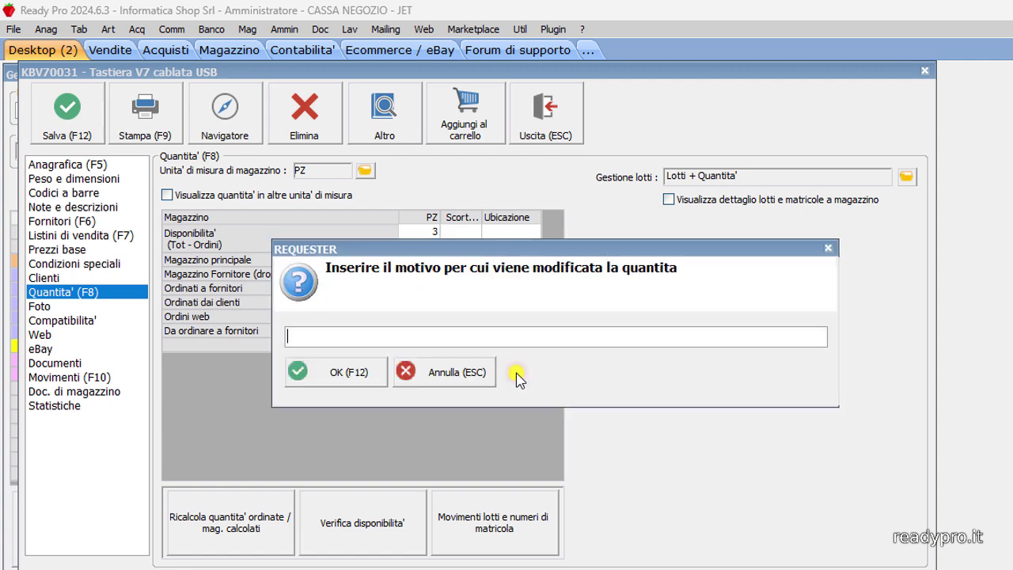
left_click(348, 372)
left_click(79, 137)
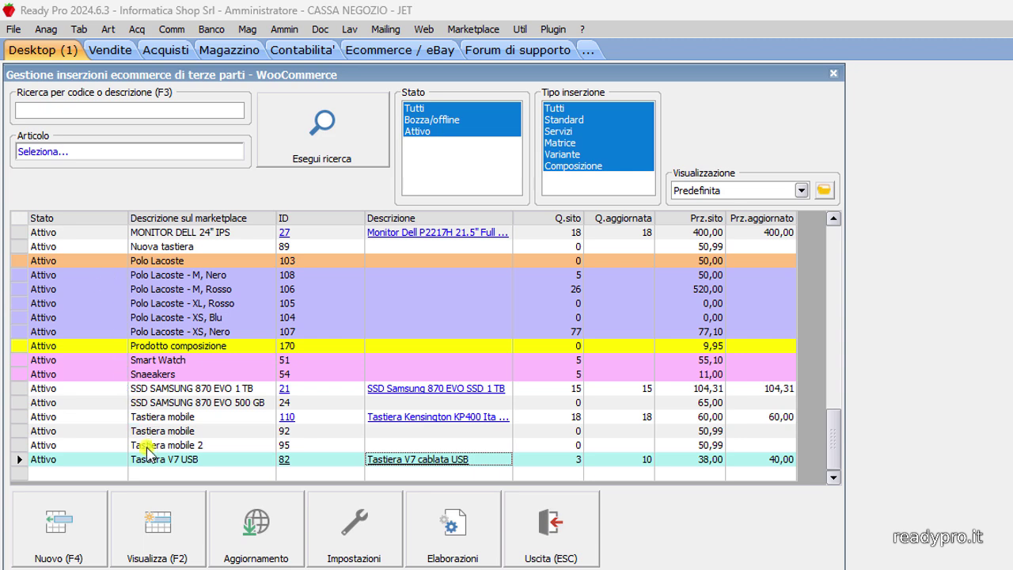
Step: Save the Tastiera V7 USB listing with 'Salva ed aggiorna l'inserzione sul sito'
left_click(170, 519)
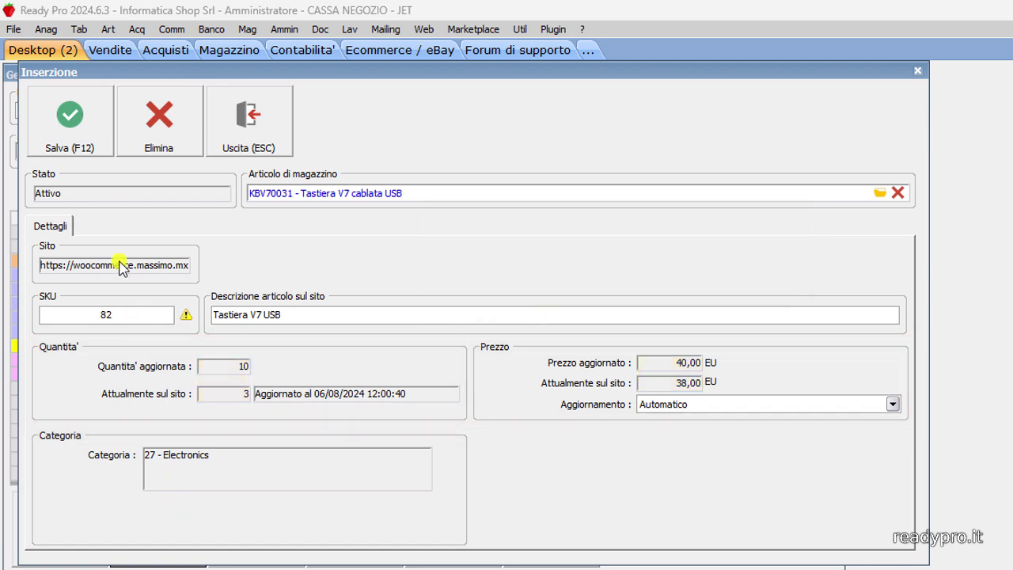
left_click(91, 150)
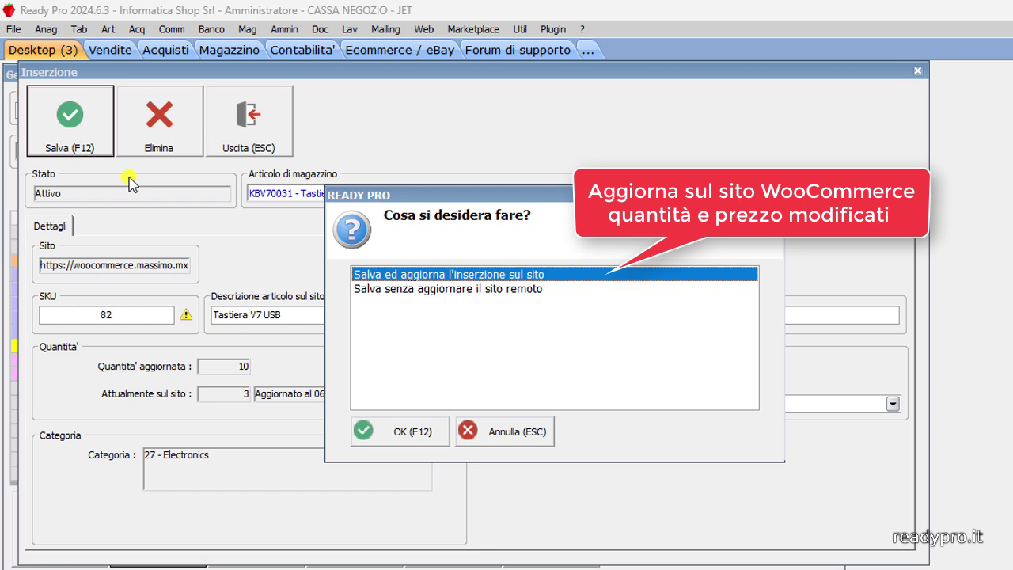
left_click(380, 433)
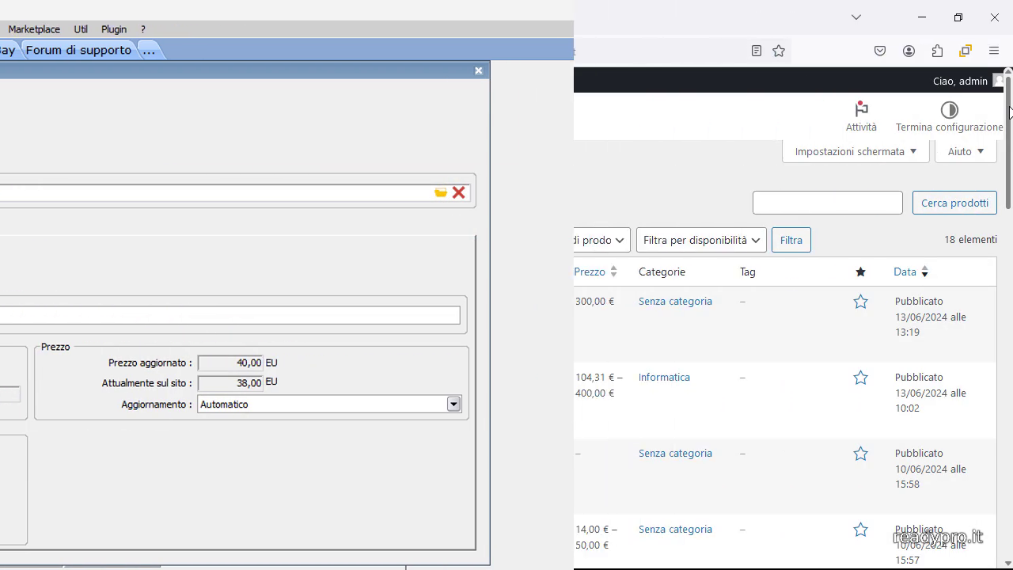
Step: Open Tastiera V7 USB's quick edit in WooCommerce to confirm 40,00 € and 10 in stock
left_click_drag(1009, 111, 1011, 366)
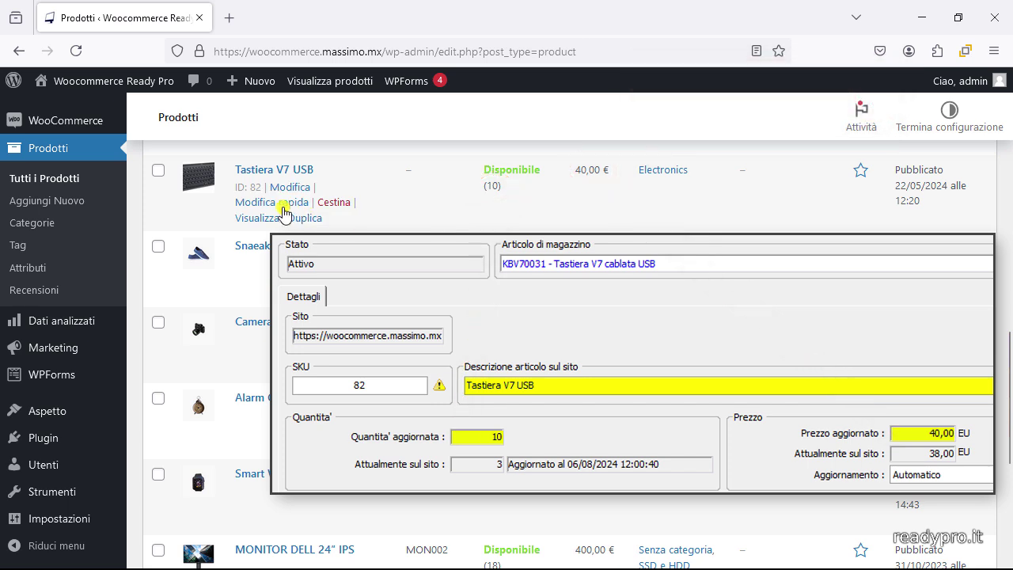
left_click(268, 197)
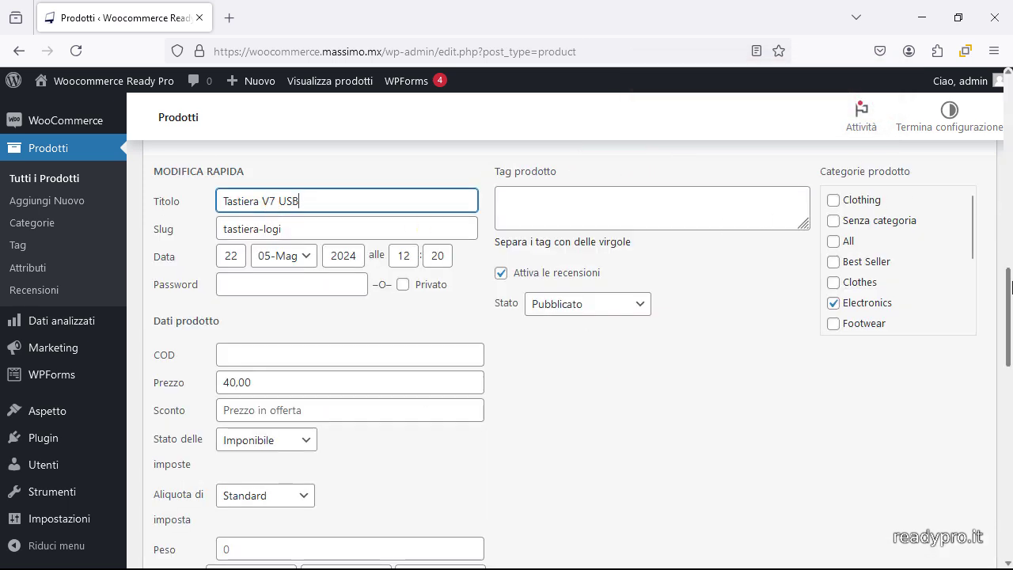
left_click_drag(1011, 295, 1011, 330)
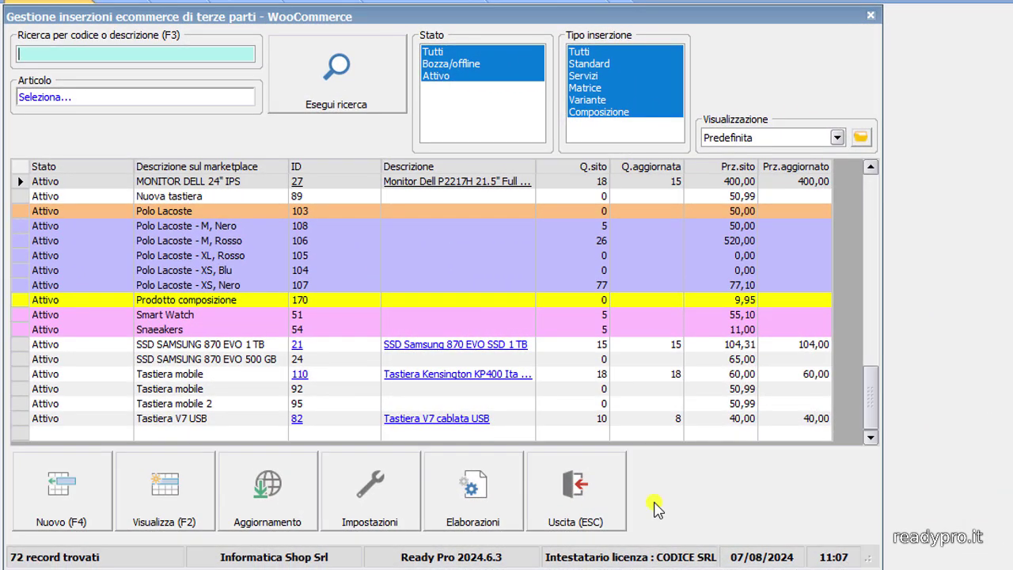
Step: Run 'Aggiornamento rapido prezzi/quantita'' and review the three listings in Aggiornamenti effettuati
left_click(298, 507)
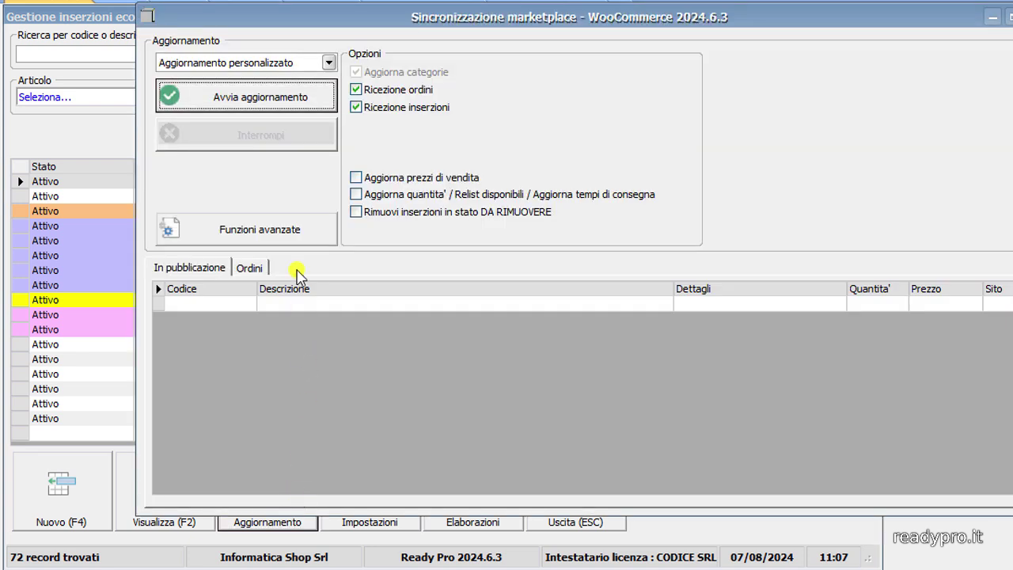
left_click(299, 63)
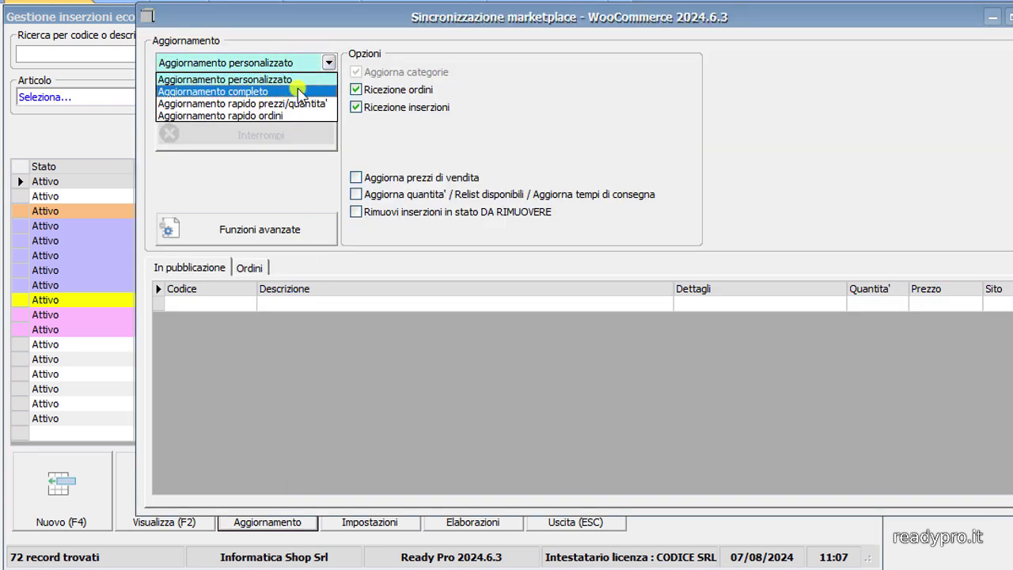
left_click(295, 91)
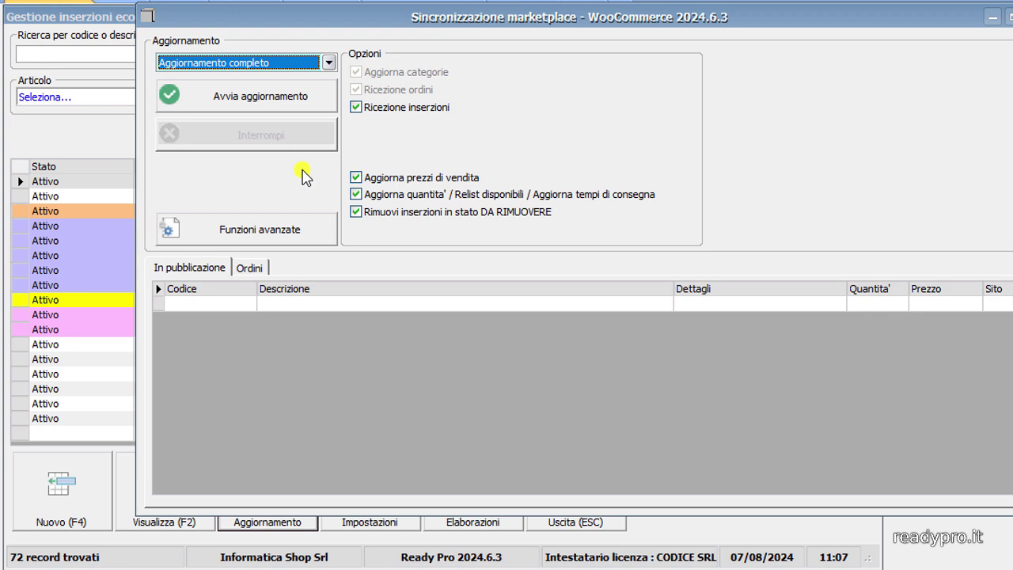
left_click(294, 63)
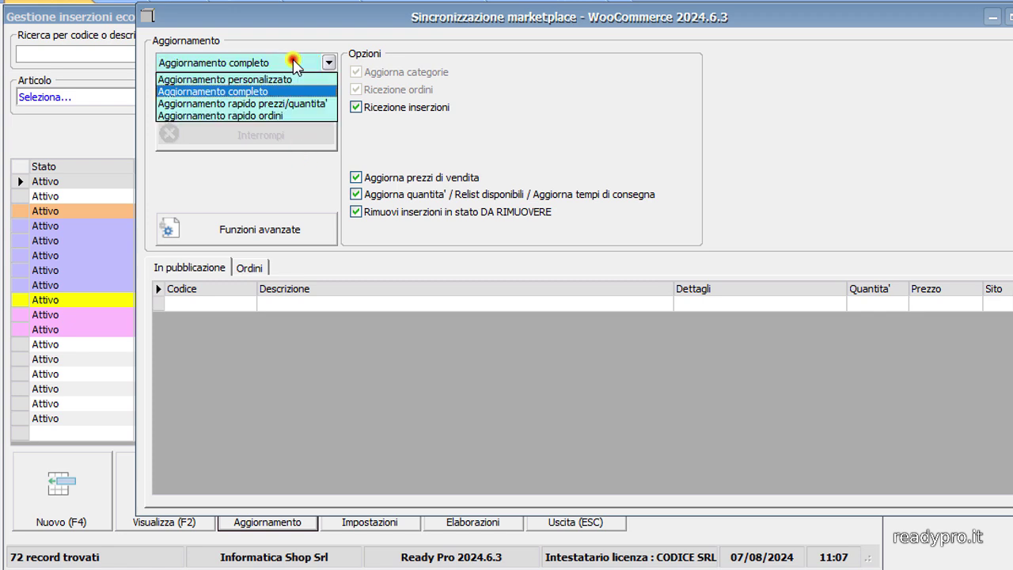
left_click(289, 104)
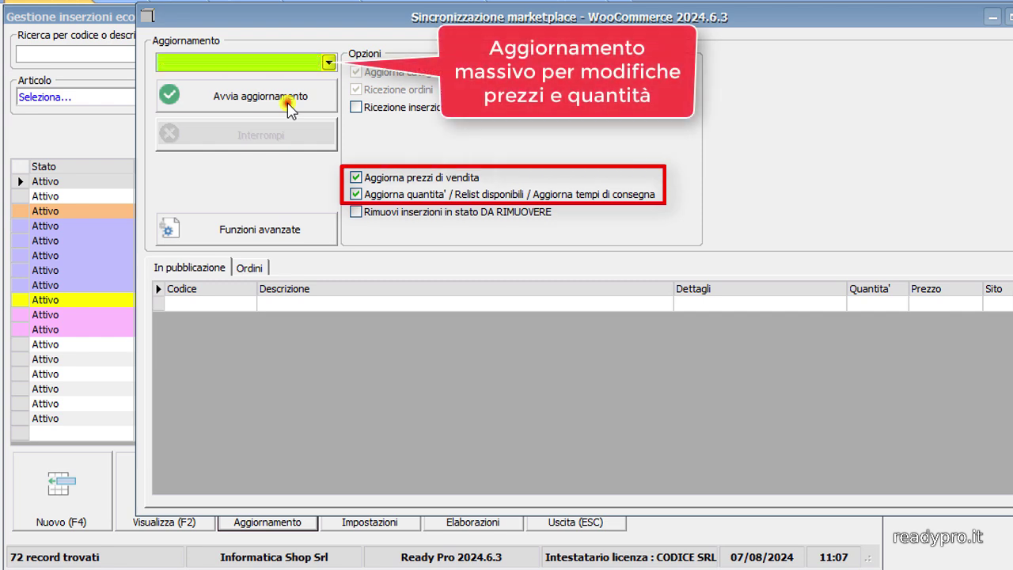
left_click(288, 102)
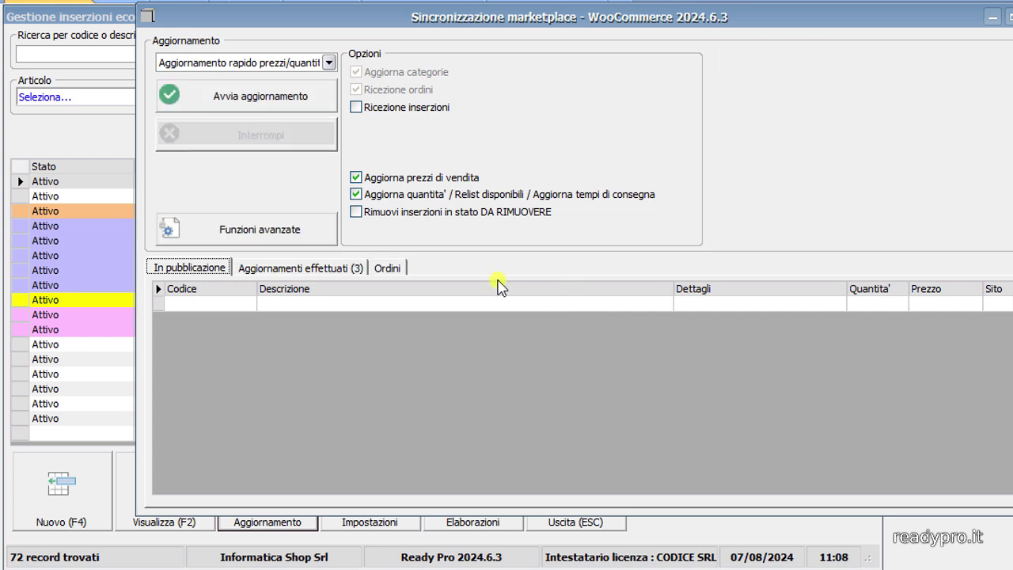
left_click(290, 268)
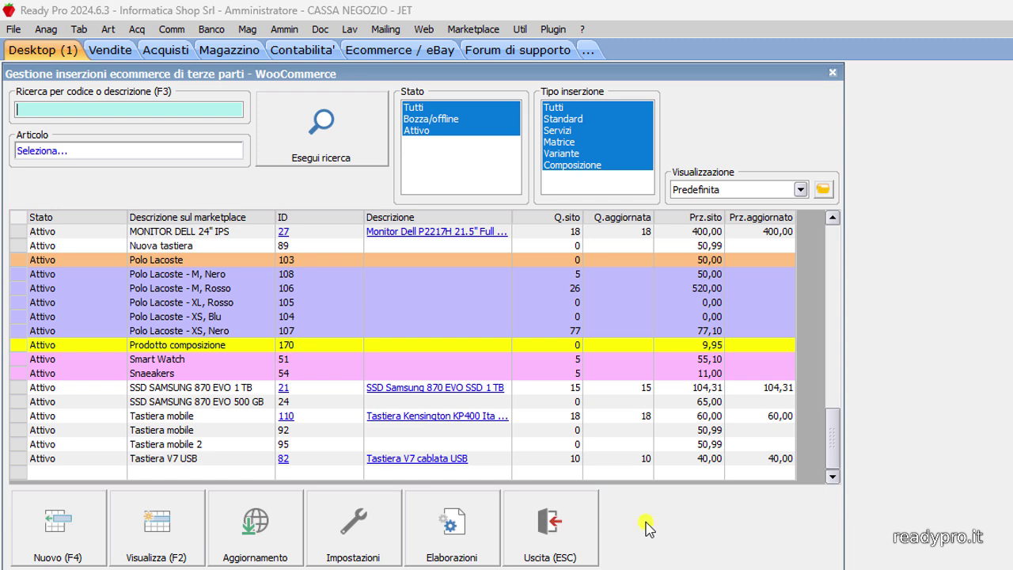
Step: Run 'Aggiornamento rapido ordini' to download 5 WooCommerce orders, then close the sync window
left_click(266, 525)
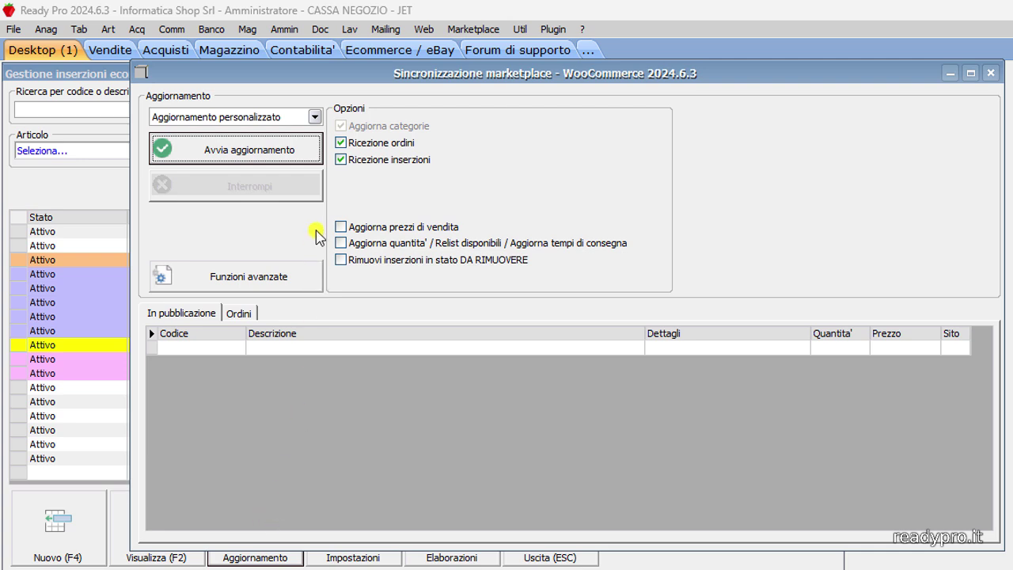
left_click(316, 118)
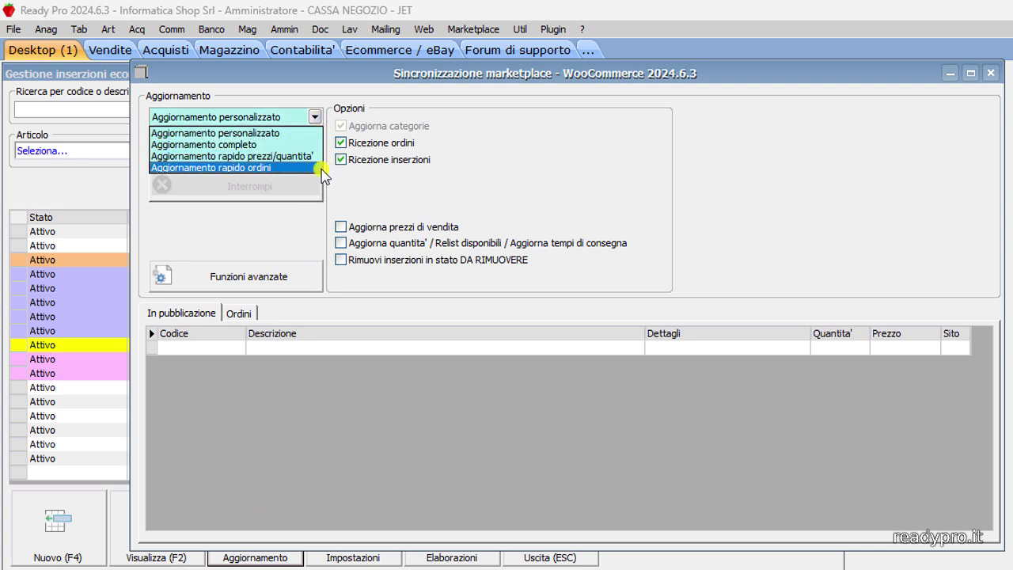
left_click(322, 168)
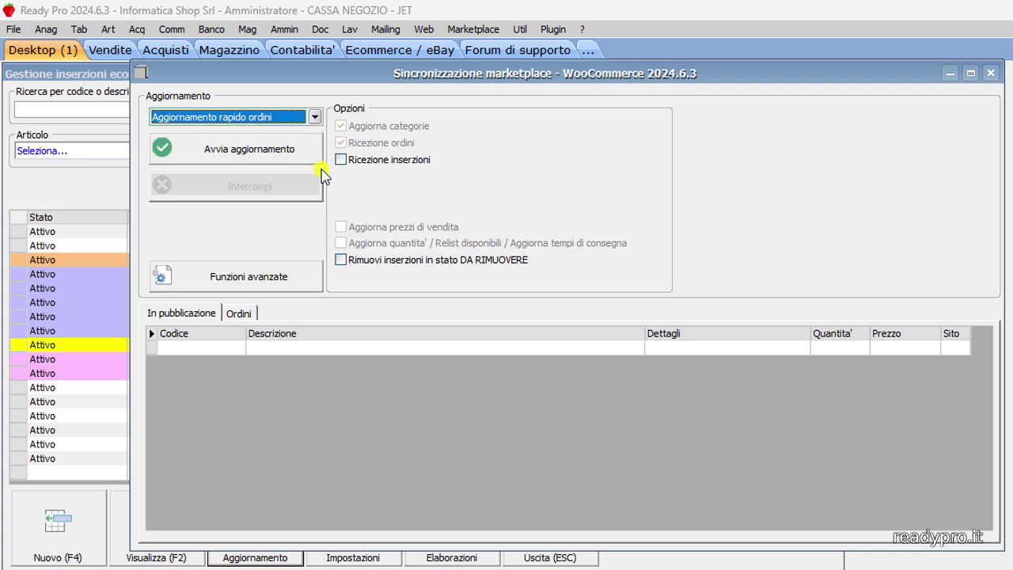
left_click(266, 145)
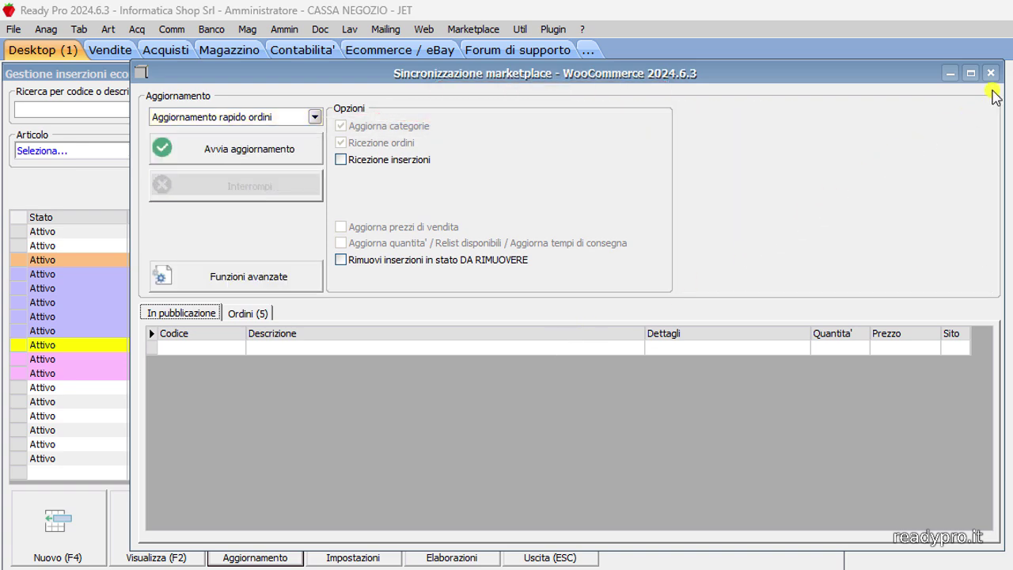
left_click(993, 77)
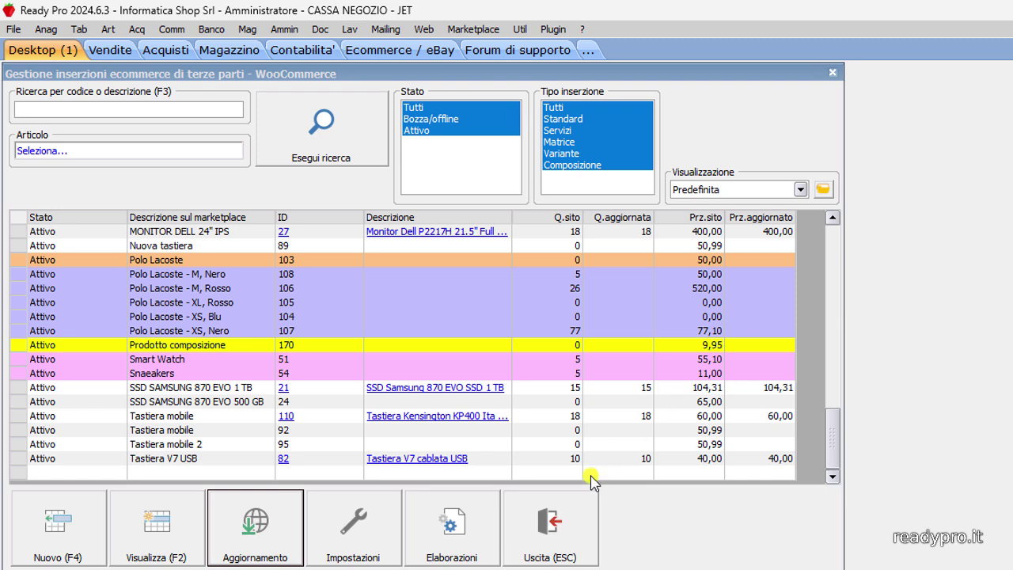
Step: Search Gestione ordini web for the WooCommerce site's 5 orders awaiting conversion, totalling 994,50
left_click(567, 516)
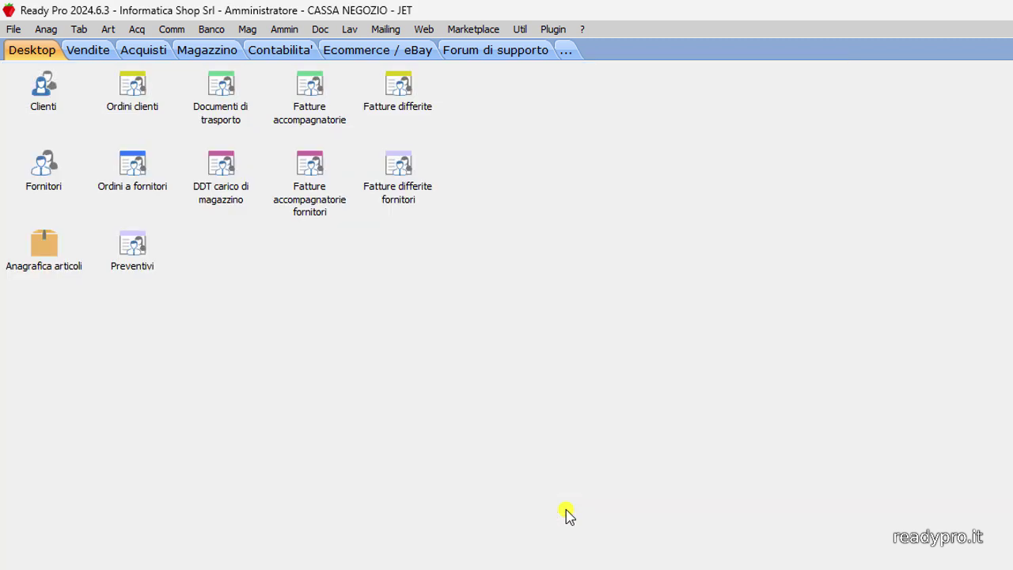
left_click(425, 29)
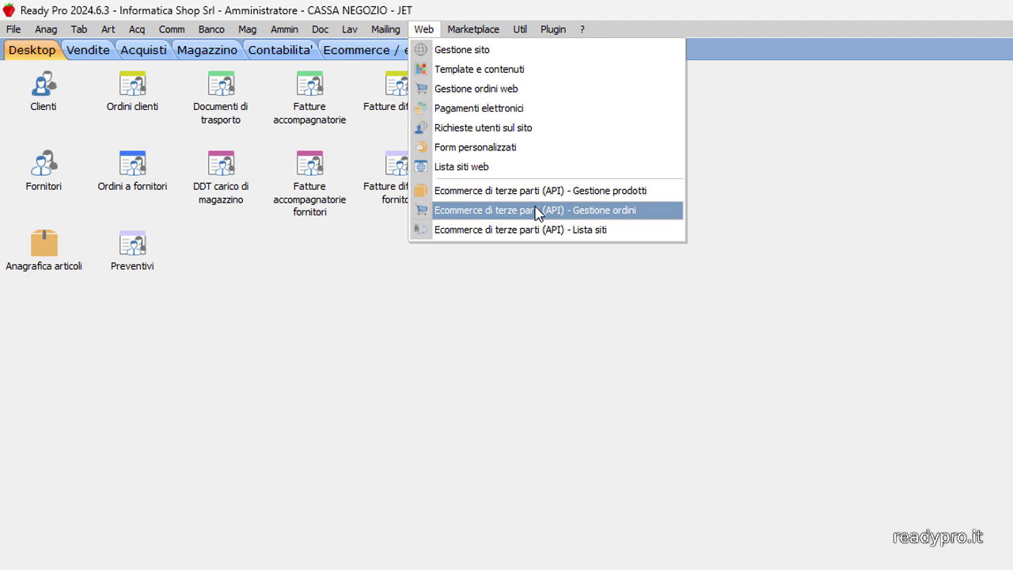
left_click(536, 211)
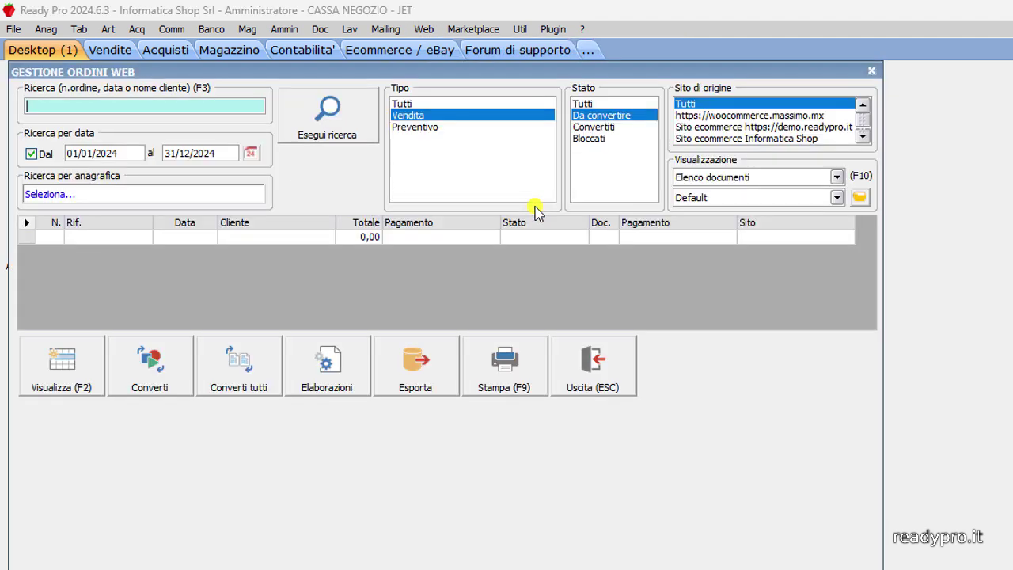
left_click(717, 117)
left_click(325, 123)
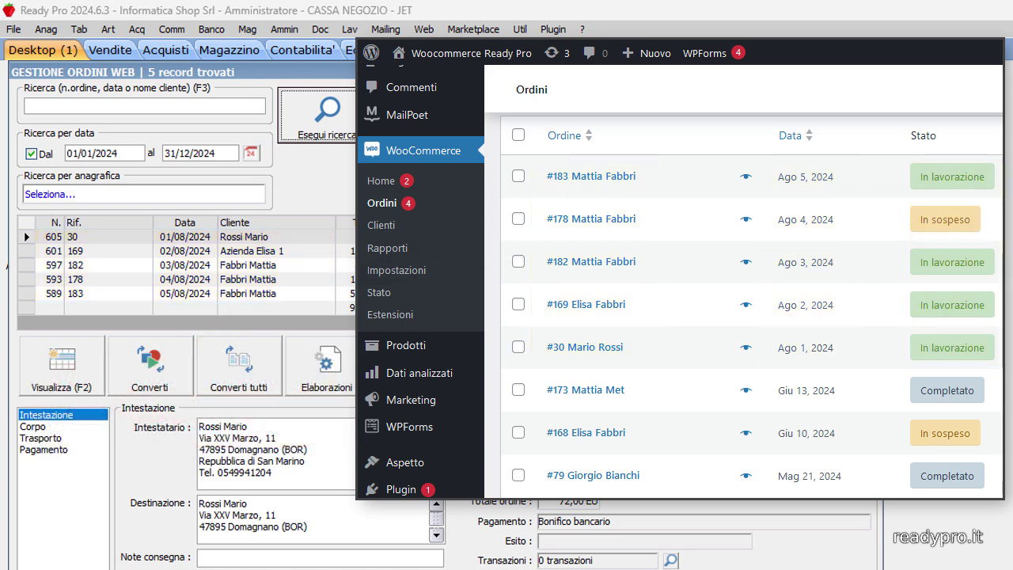
left_click(424, 30)
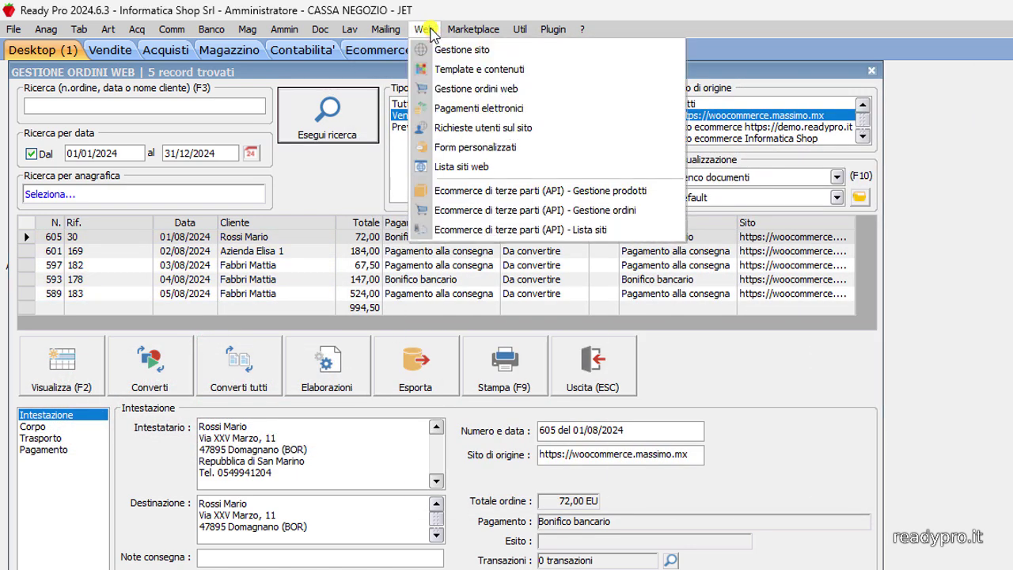
Step: Set the WooCommerce account's order download Tipologia to 'Ricevi tutti gli ordini'
left_click(471, 230)
left_click(545, 131)
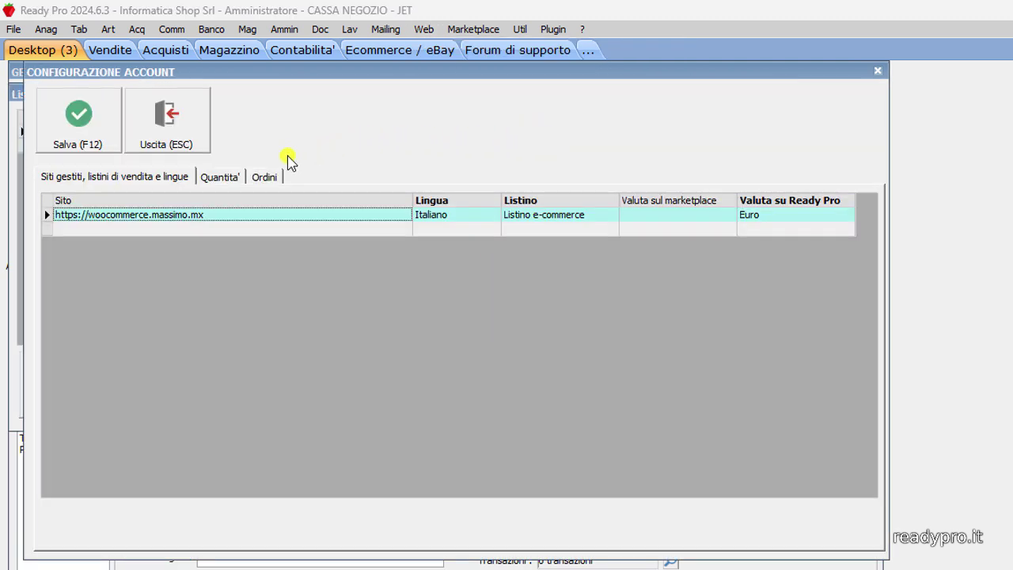
left_click(266, 175)
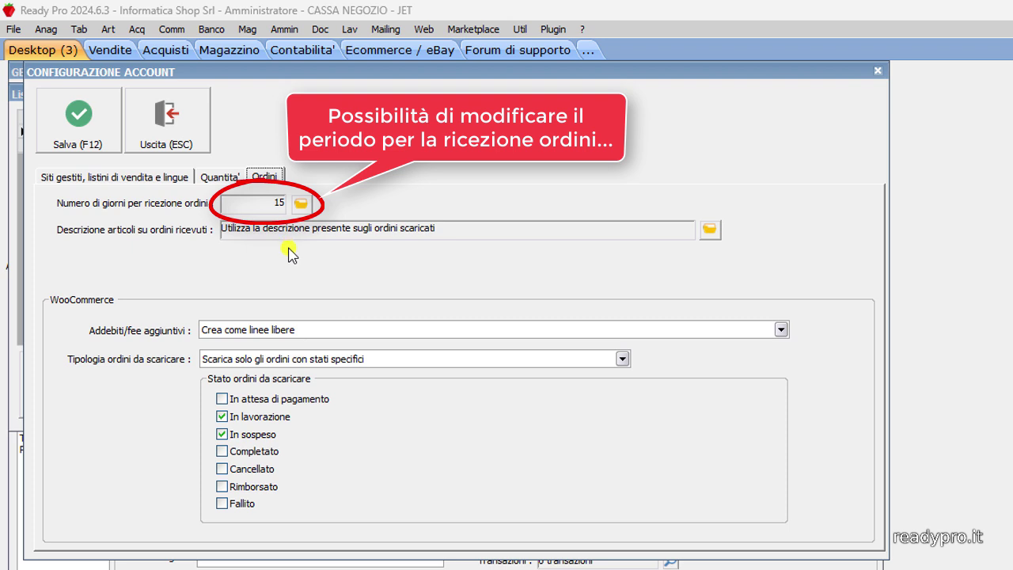
left_click(398, 357)
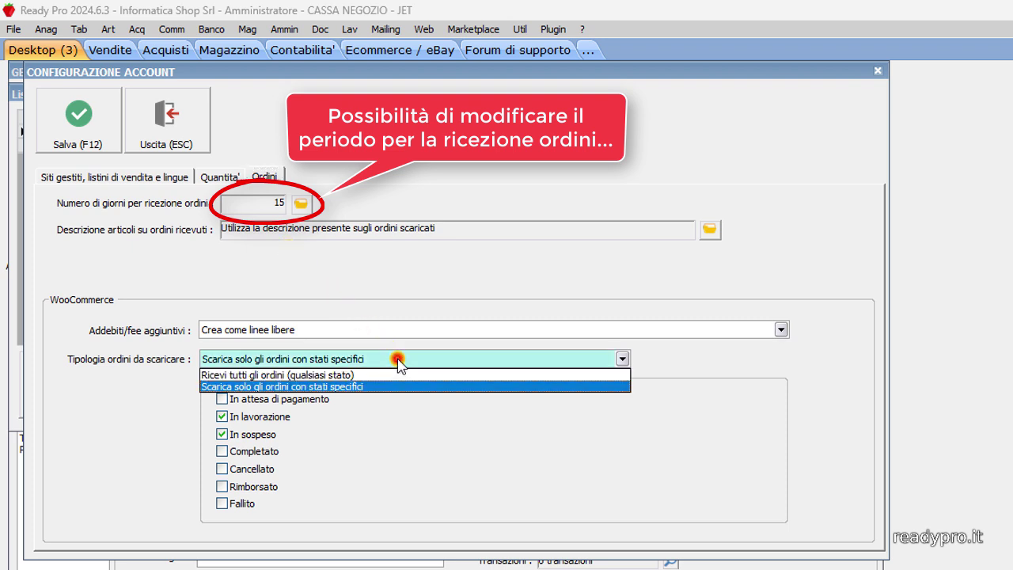
left_click(400, 375)
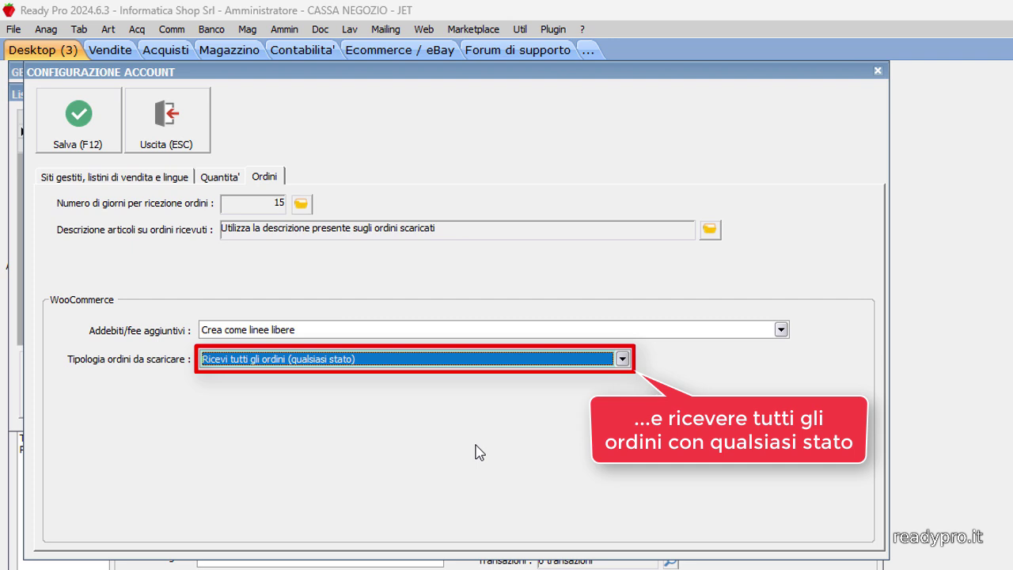
left_click(159, 124)
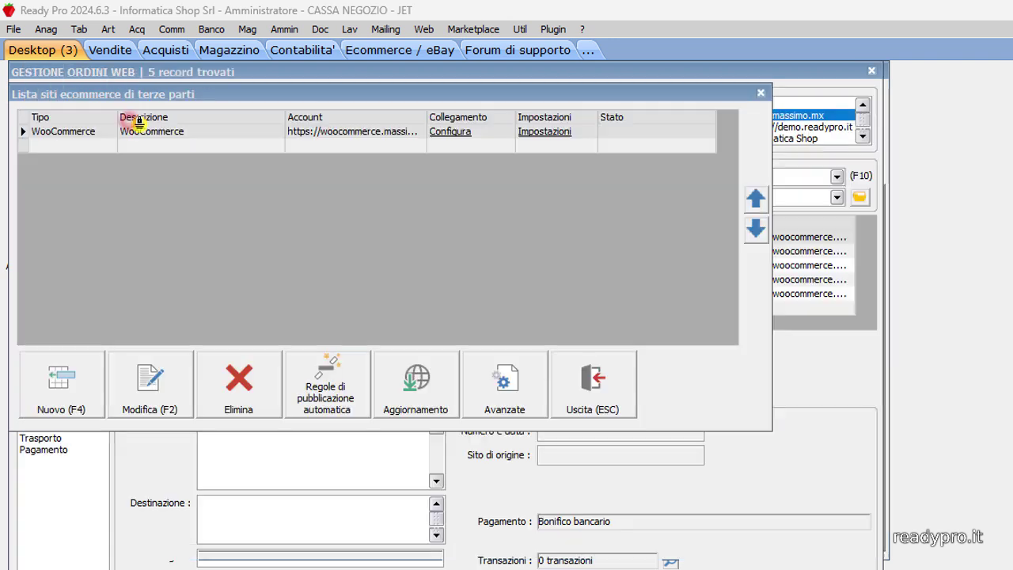
left_click(582, 364)
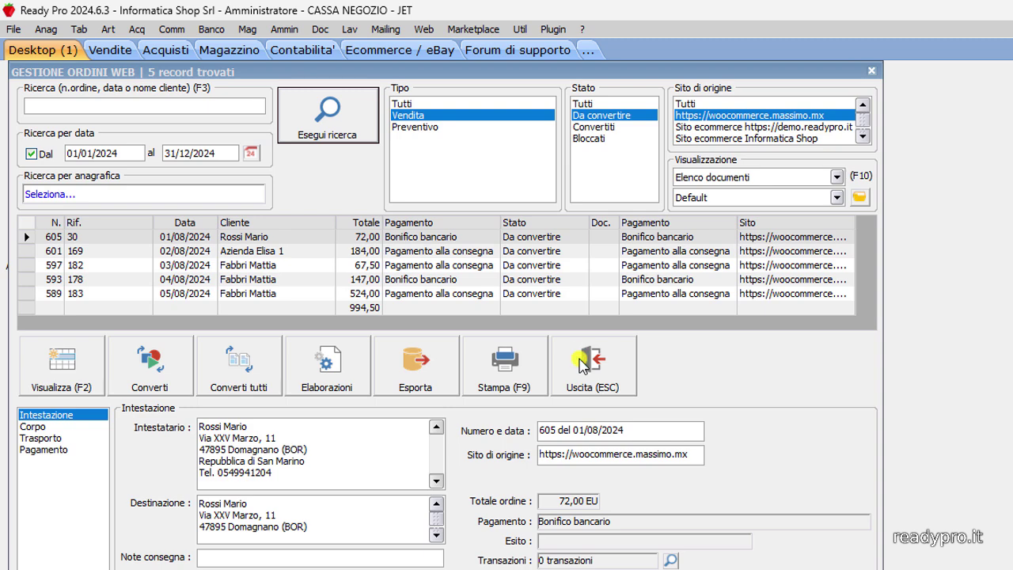
Step: Select order 589 in the orders list and display its full details
left_click(127, 294)
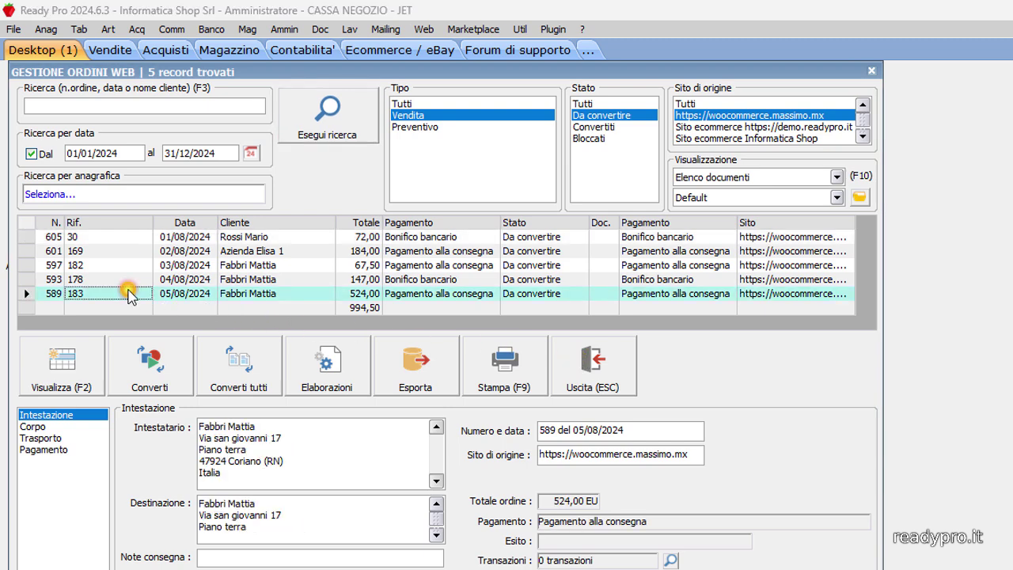
left_click(76, 368)
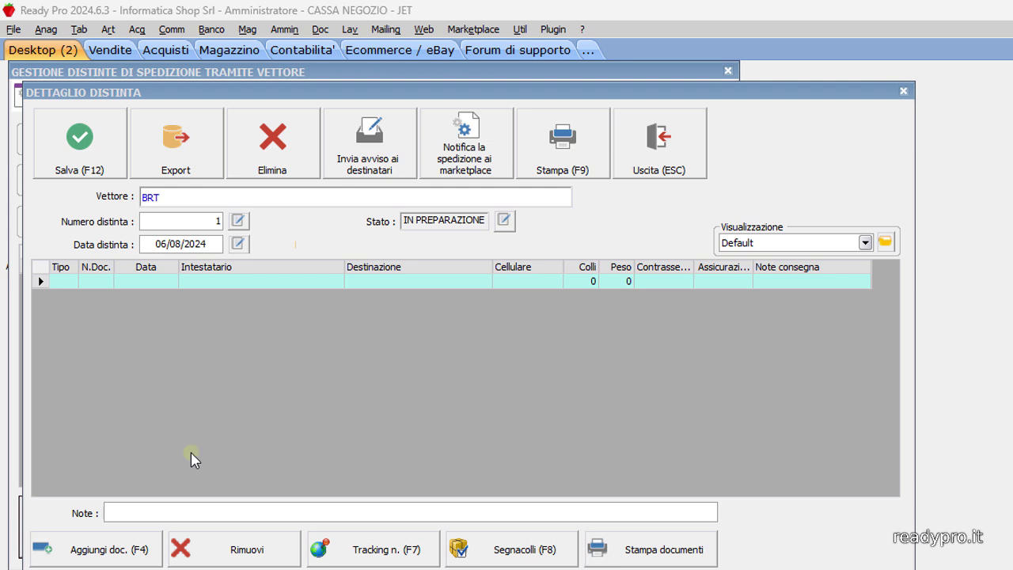
Step: Add all of today's documents linked to carrier BRT to the manifest
left_click(117, 546)
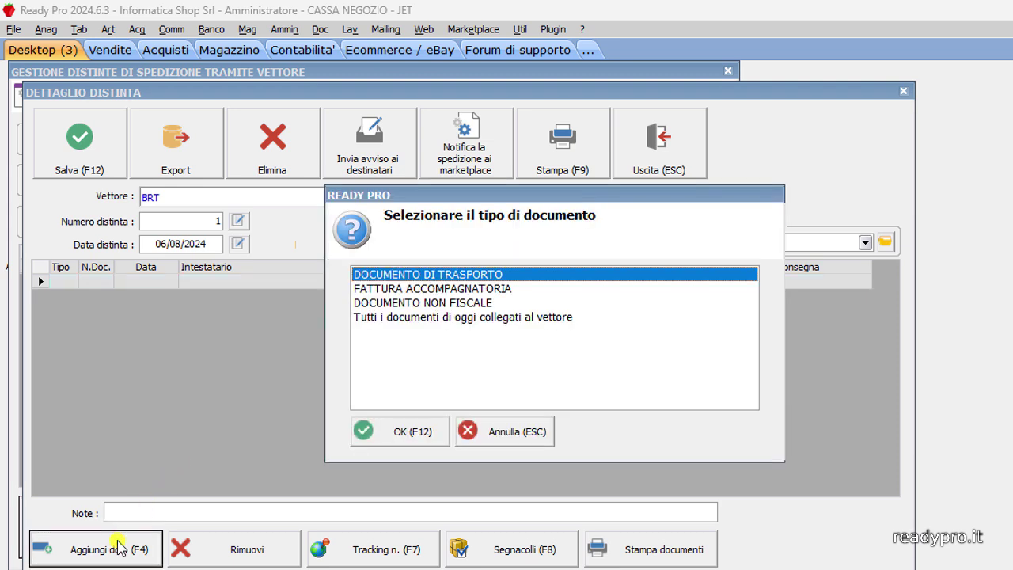
left_click(369, 317)
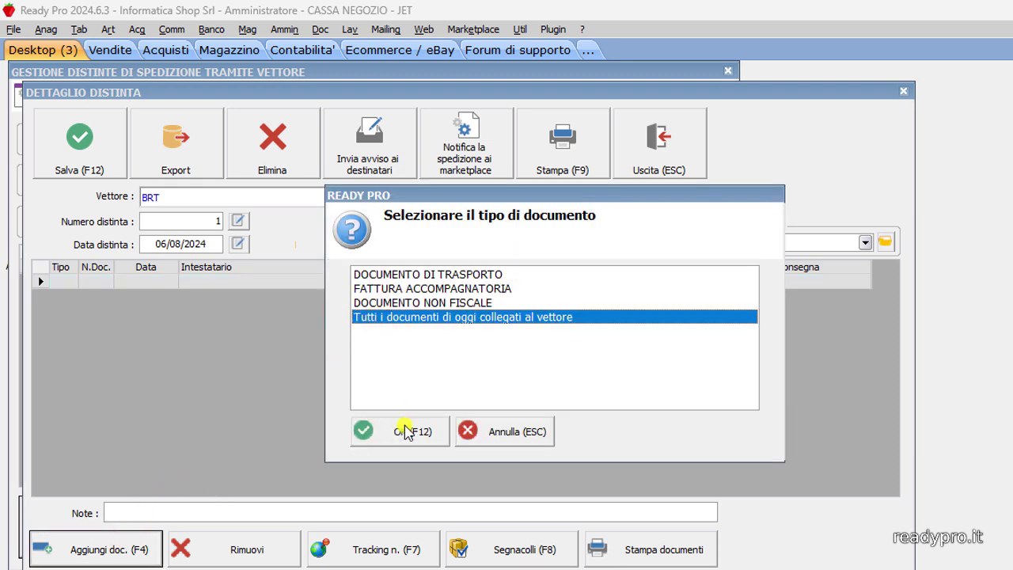
left_click(404, 431)
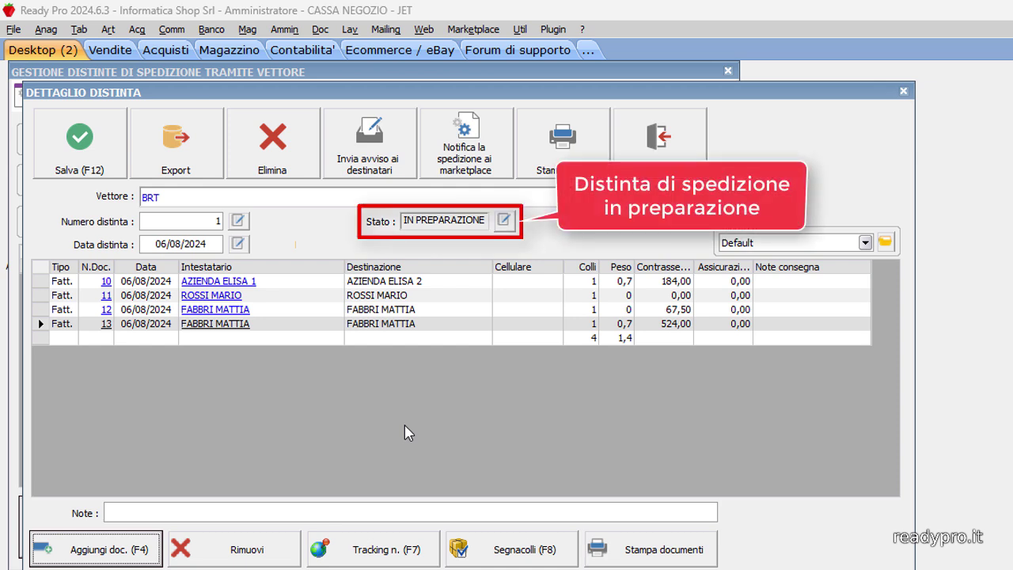
left_click(405, 426)
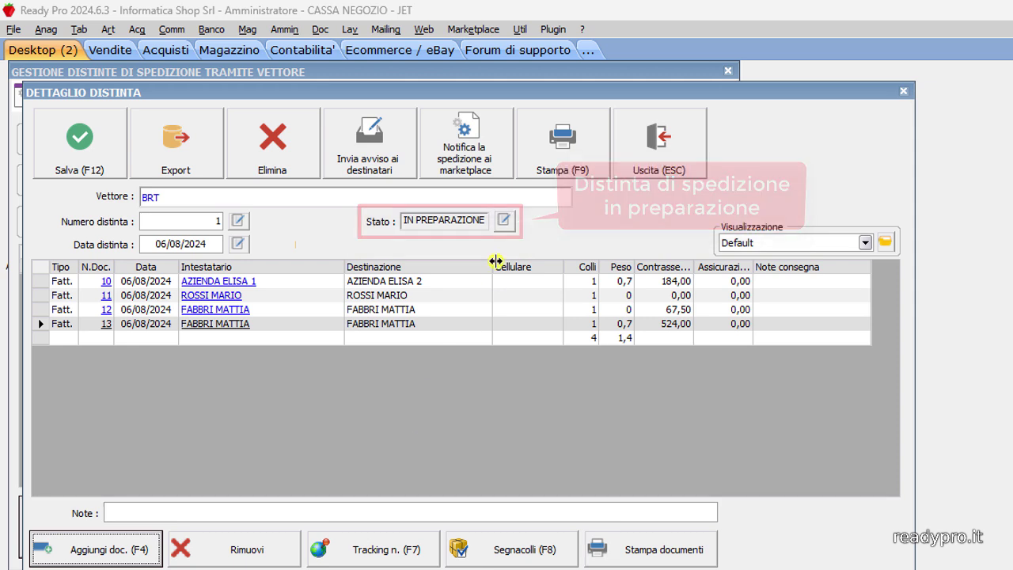
Step: Mark the manifest as shipped on 06/08/2024 at 17:35:00
left_click(505, 221)
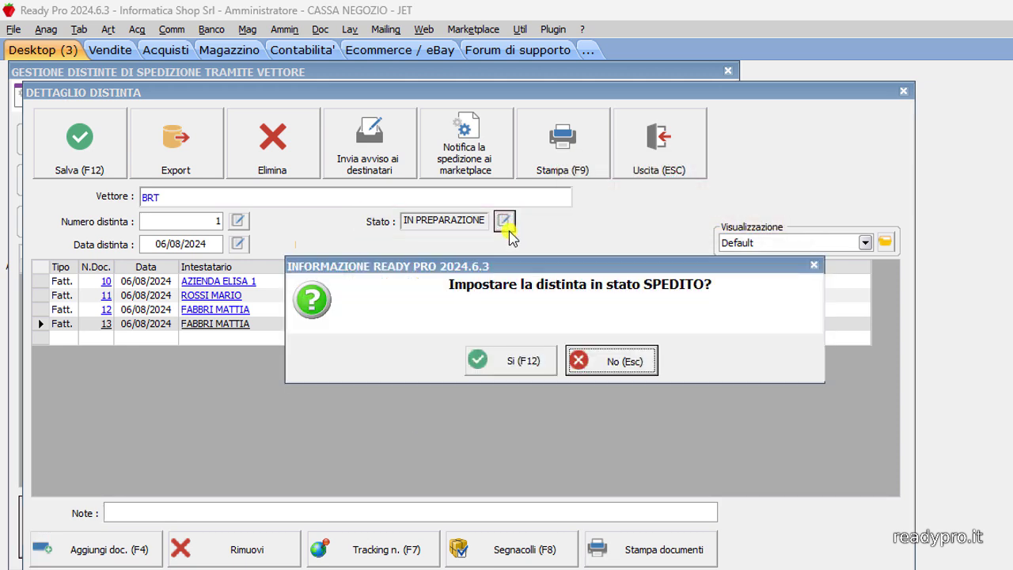
left_click(516, 360)
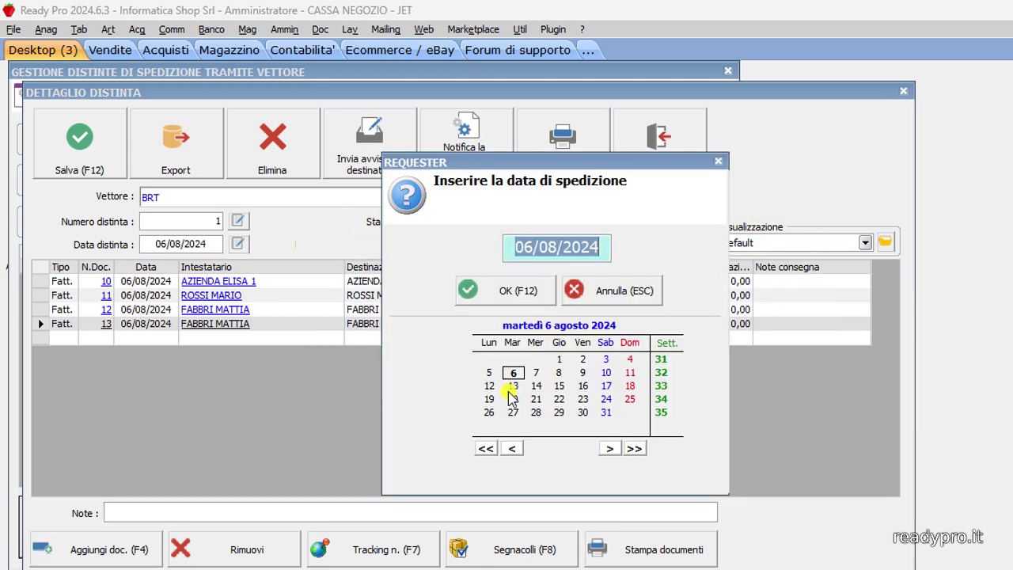
left_click(508, 293)
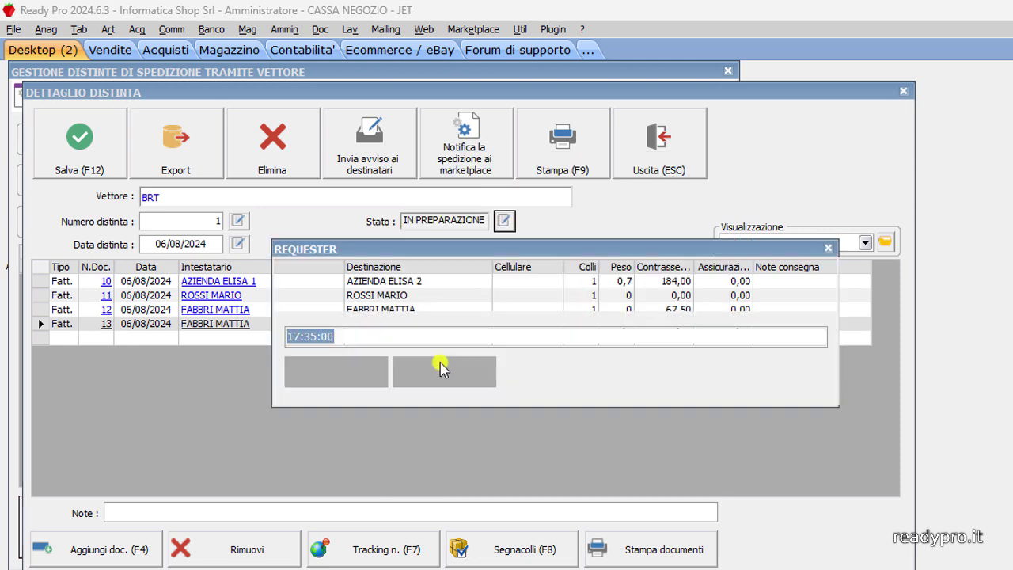
left_click(377, 371)
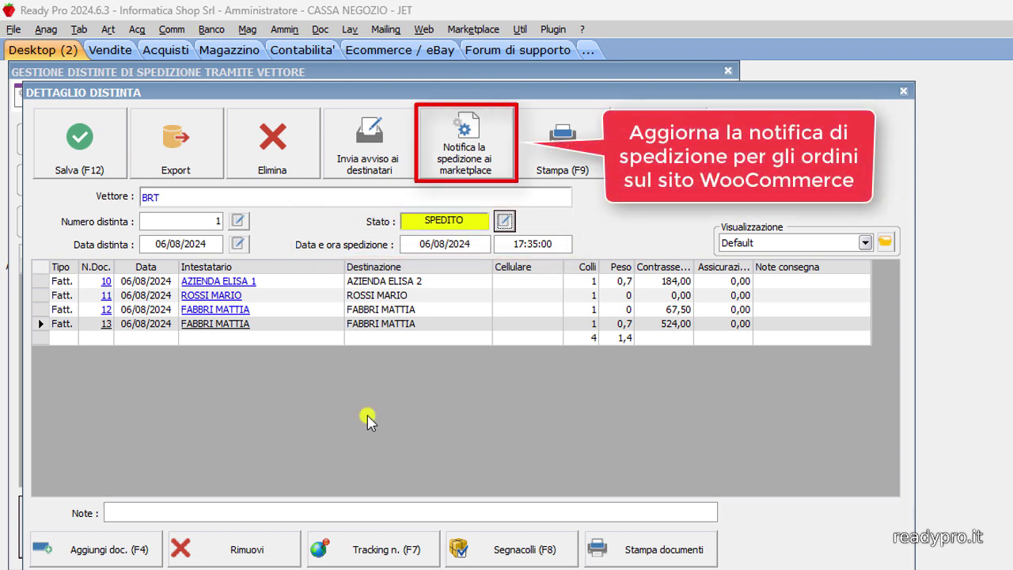
Step: Send the marketplace shipping notifications for the four WooCommerce orders
left_click(441, 167)
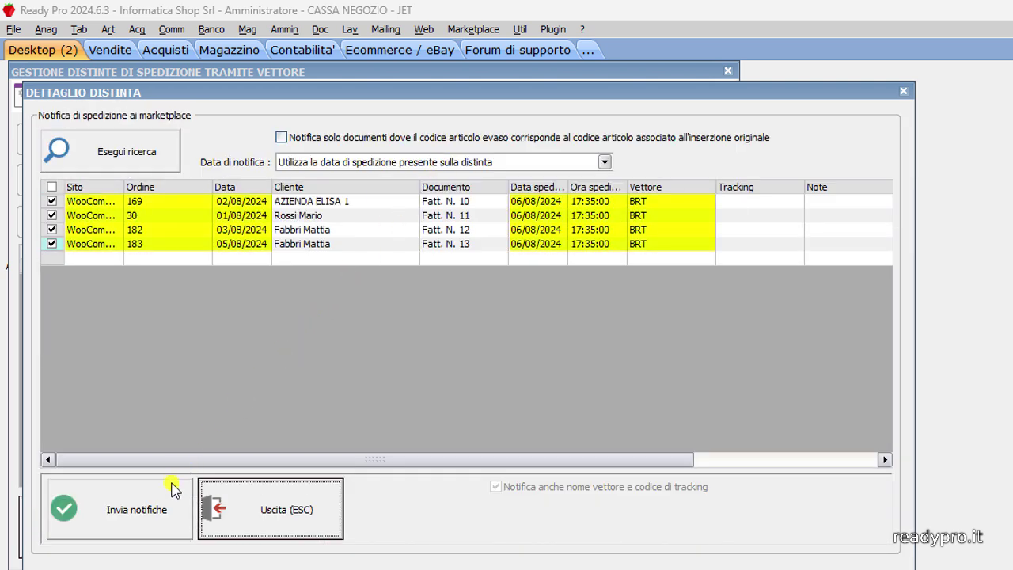
left_click(157, 507)
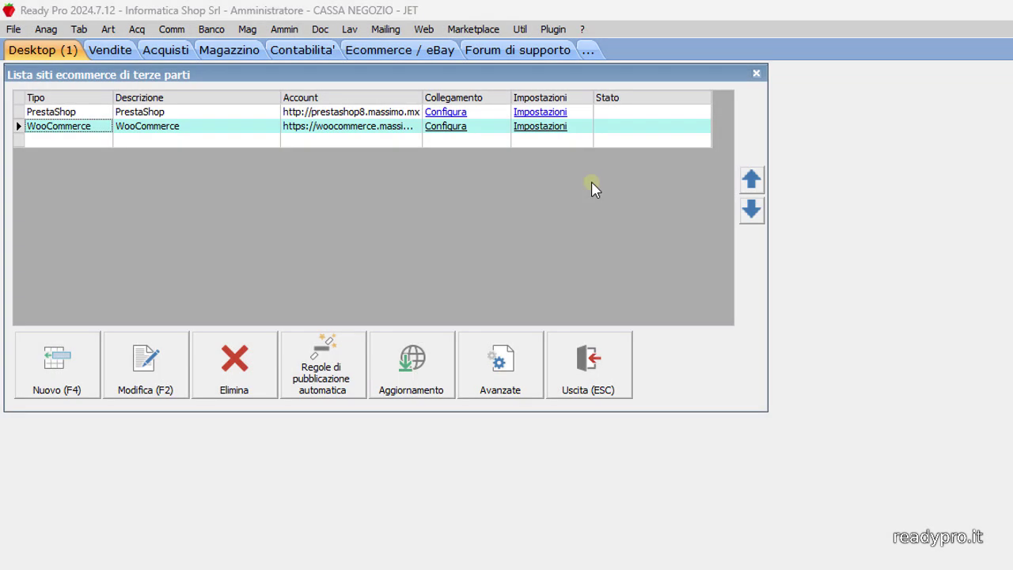
Step: Open WooCommerce settings' Feed XML prodotti tab, reviewing language descriptions, price lists and photos
left_click(546, 128)
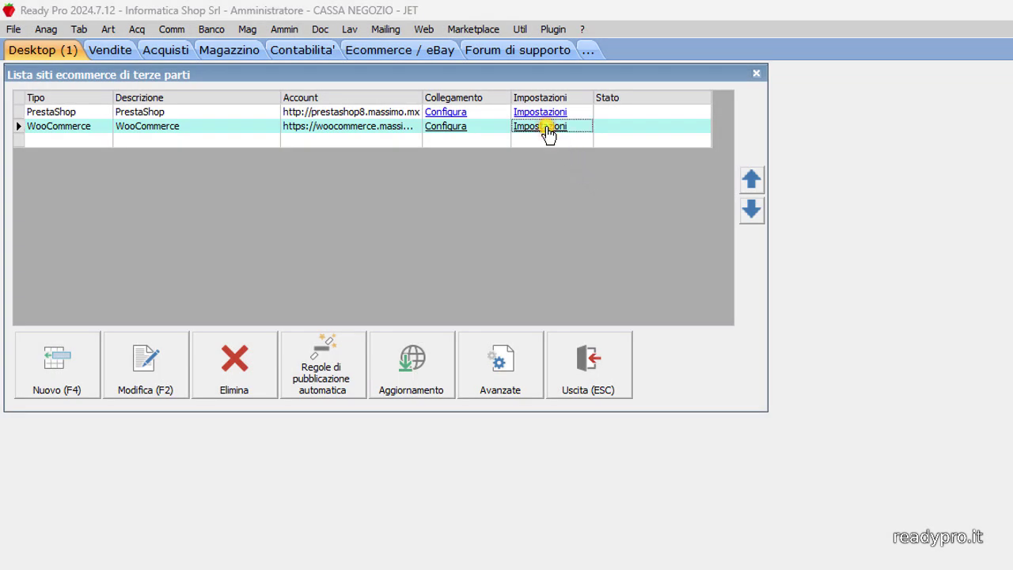
left_click(546, 128)
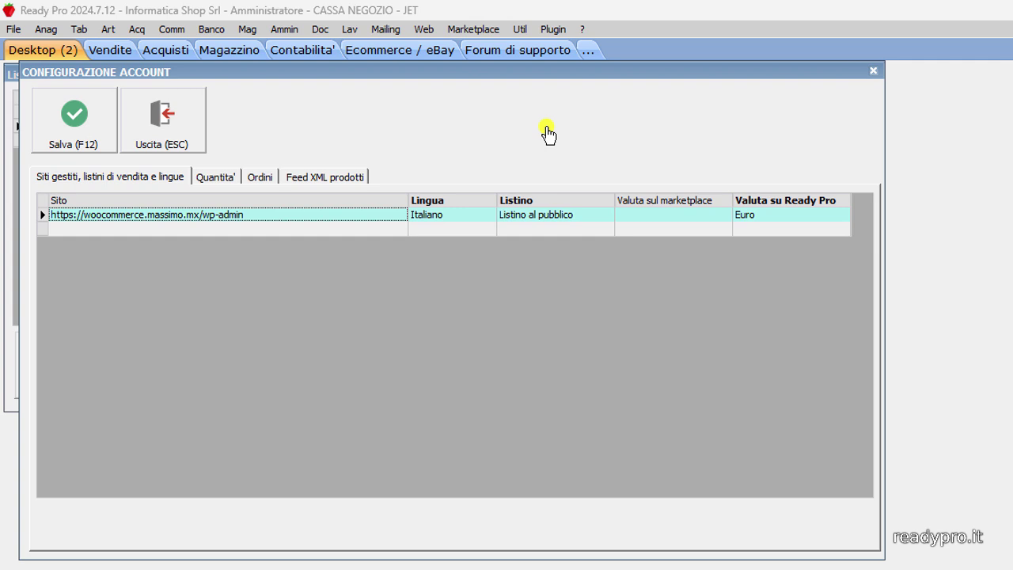
left_click(335, 182)
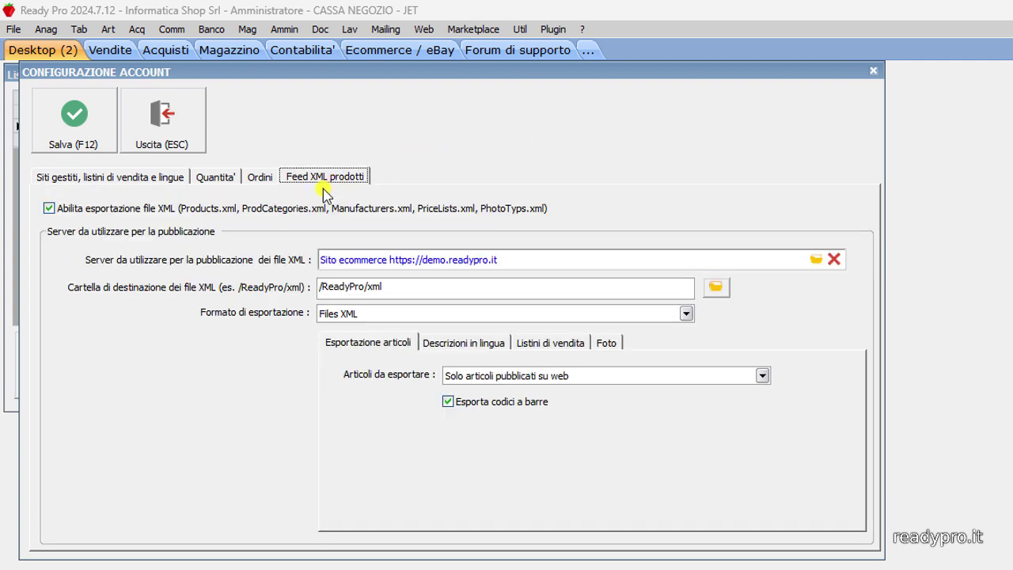
left_click(448, 343)
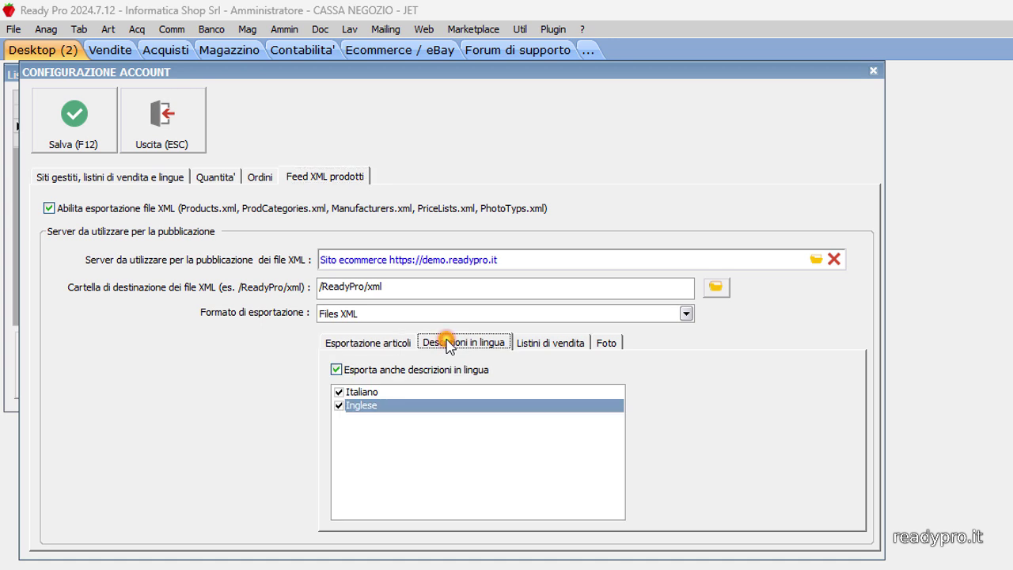
left_click(545, 345)
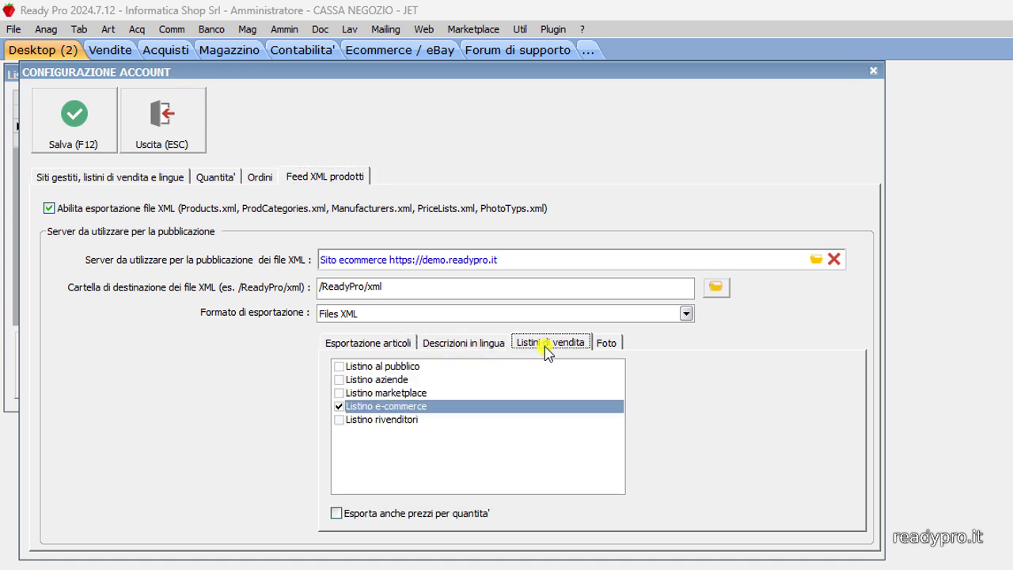
left_click(607, 344)
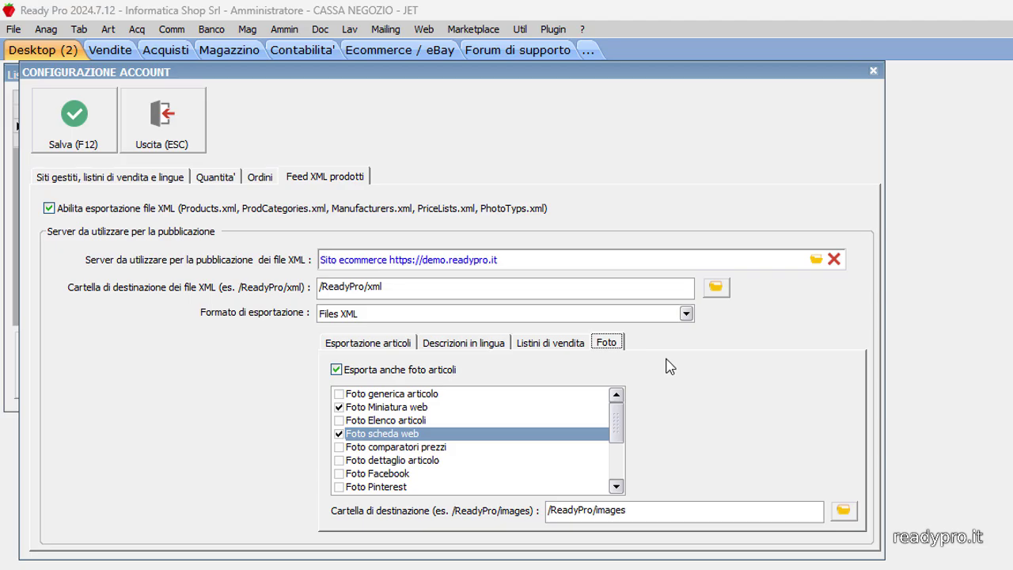